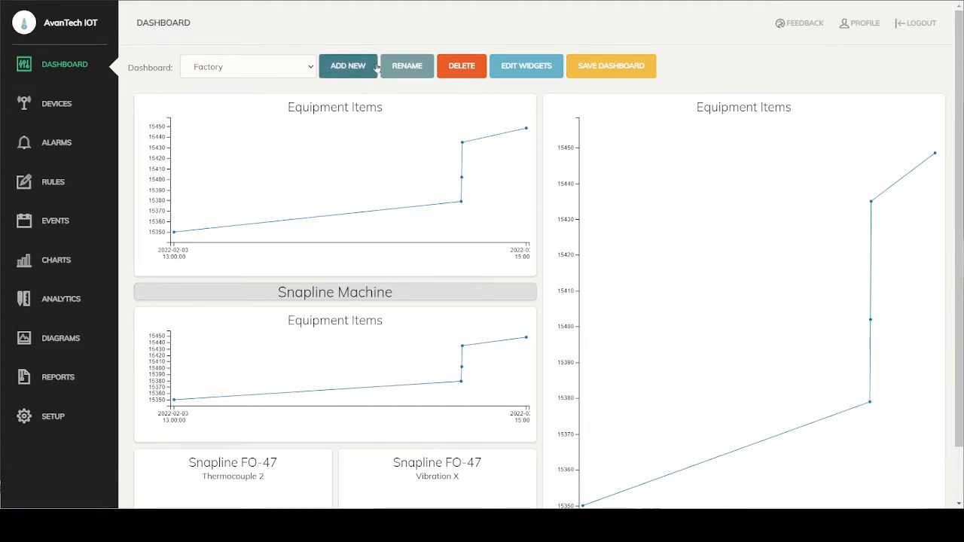
Create a new dashboard named Demo 1 without copying the current widgets or sharing it
{"action": "left_click", "coordinate": [345, 68]}
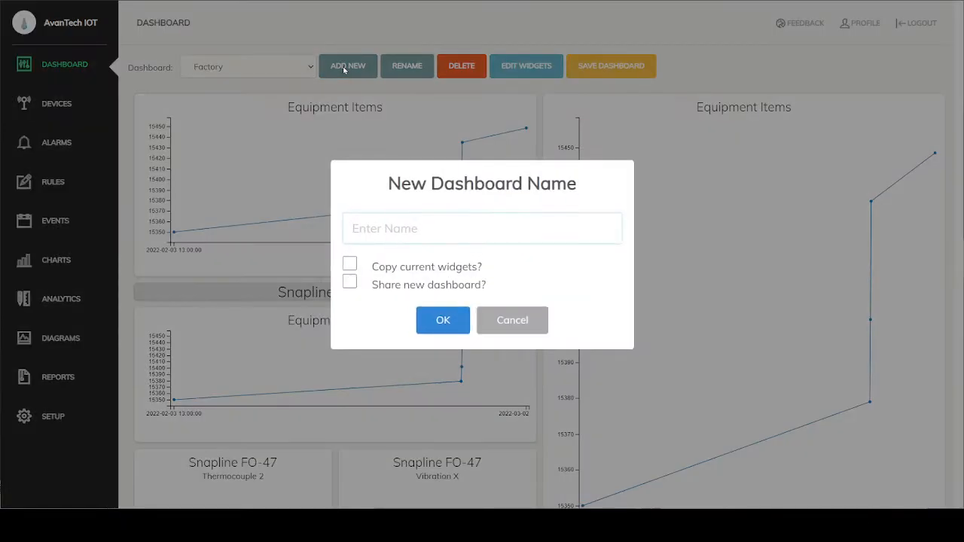
{"action": "type", "text": "Demo 1"}
{"action": "left_click", "coordinate": [445, 321]}
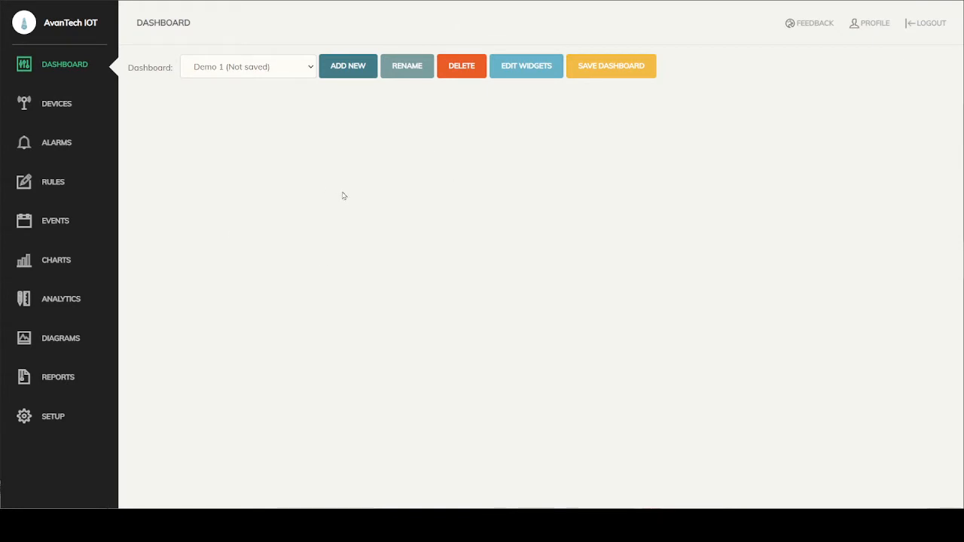
Add a Text widget to the Demo 1 dashboard and title it "These are my Live Sensors"
{"action": "left_click", "coordinate": [524, 68]}
{"action": "left_click", "coordinate": [599, 69]}
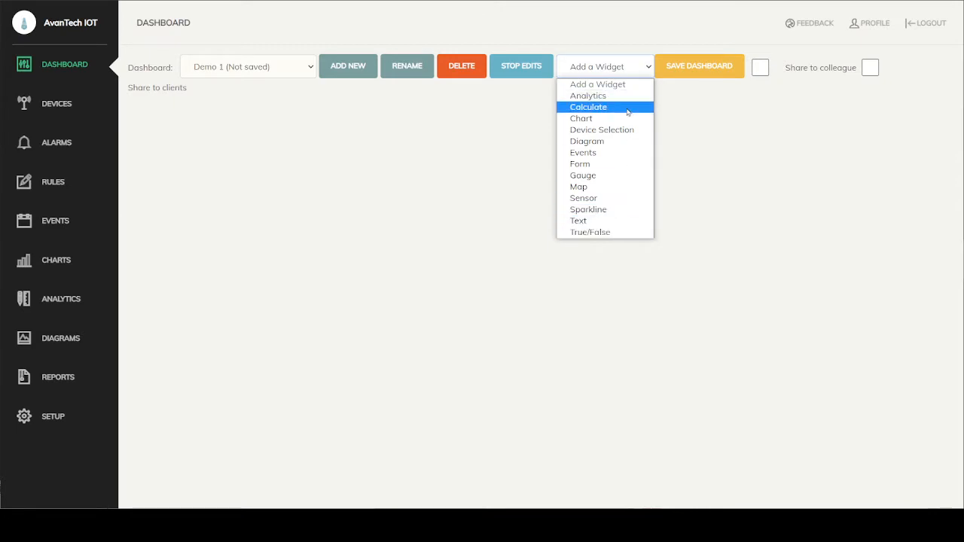
{"action": "left_click", "coordinate": [597, 223]}
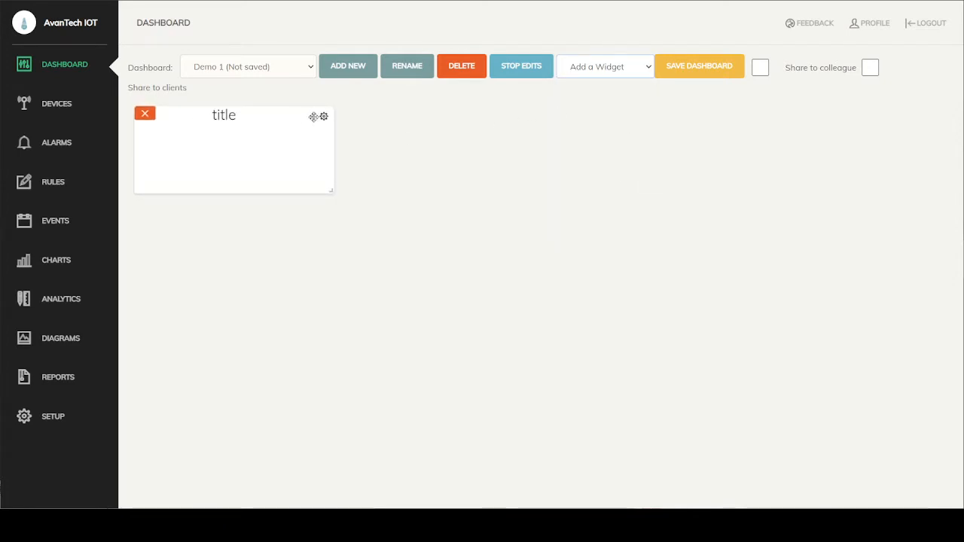
{"action": "left_click", "coordinate": [323, 116]}
{"action": "double_click", "coordinate": [475, 246]}
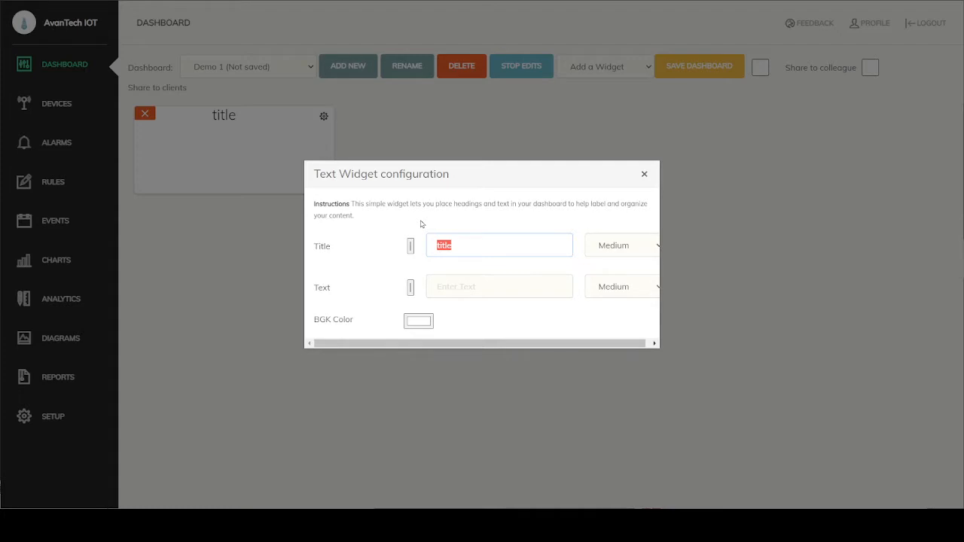
{"action": "type", "text": "These are my Live Sensors"}
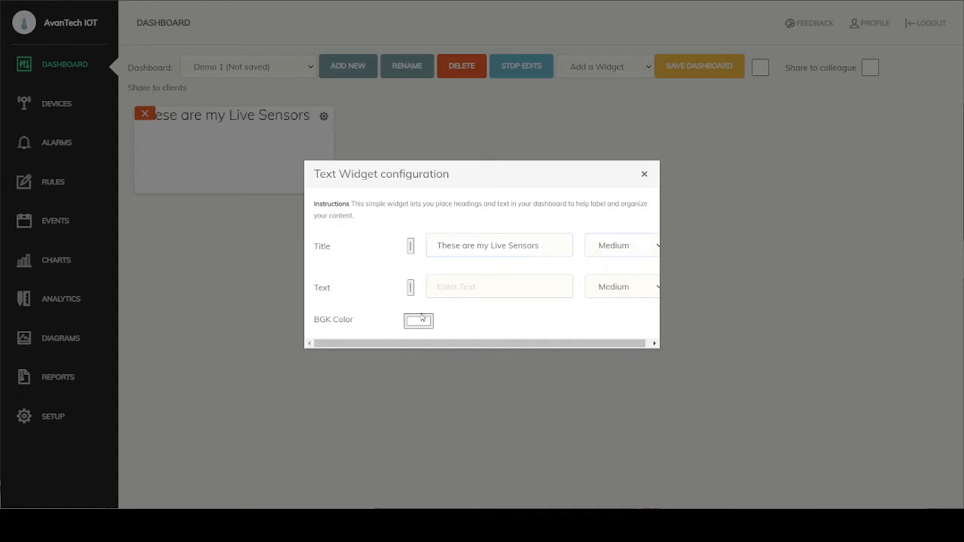
Set the text widget's background color to RGB 200, 220, 255 and resize it into a short banner about twice as wide
{"action": "left_click", "coordinate": [419, 322]}
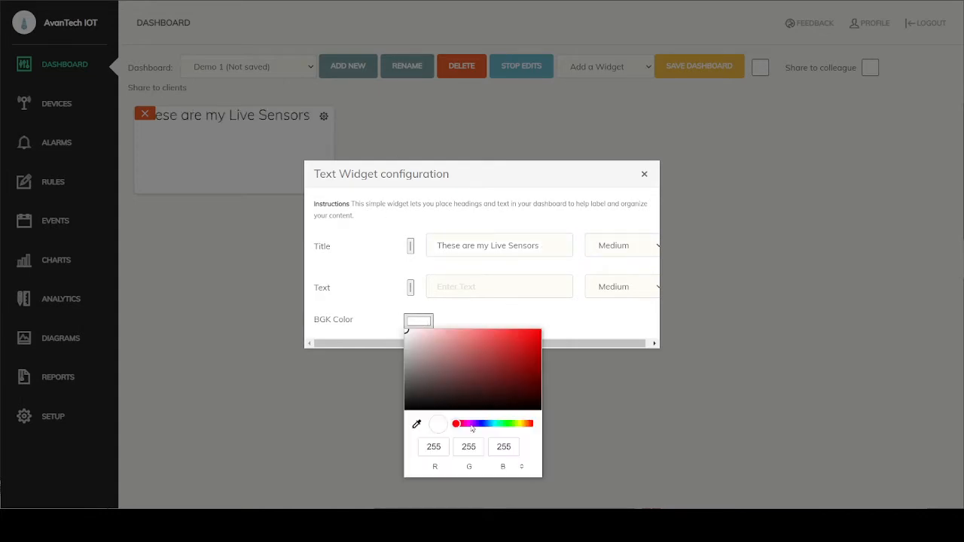
{"action": "left_click", "coordinate": [433, 448]}
{"action": "key", "text": "BackSpace"}
{"action": "type", "text": "200"}
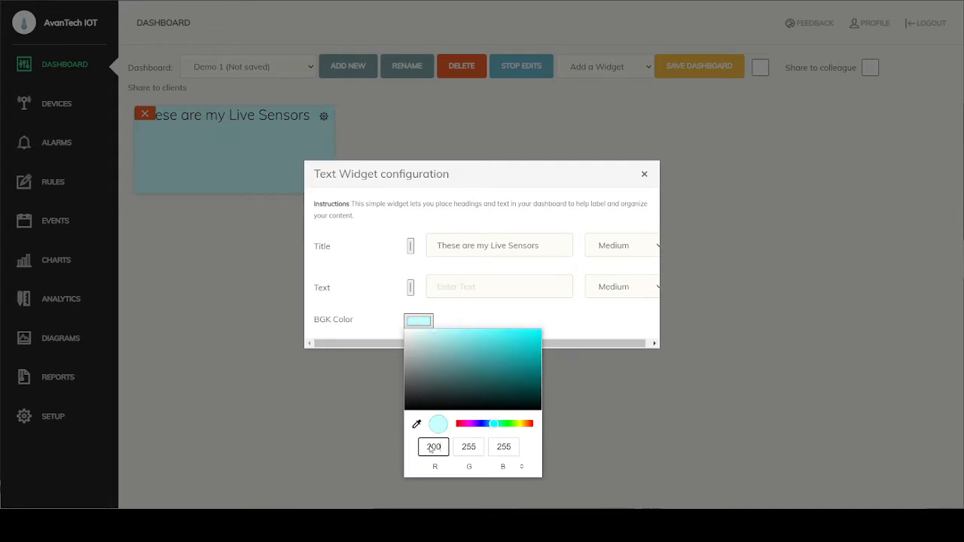
{"action": "key", "text": "Tab"}
{"action": "type", "text": "220"}
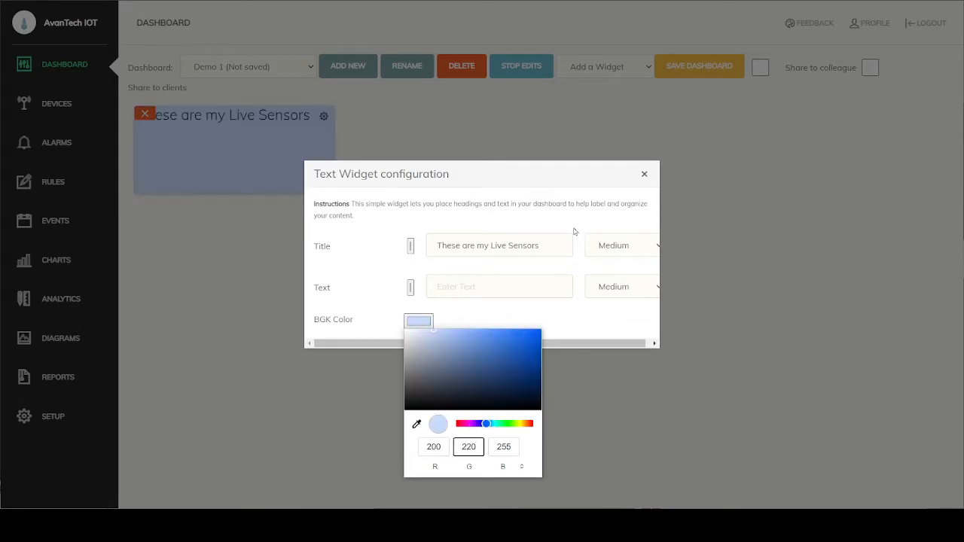
{"action": "left_click", "coordinate": [585, 226]}
{"action": "left_click", "coordinate": [644, 174]}
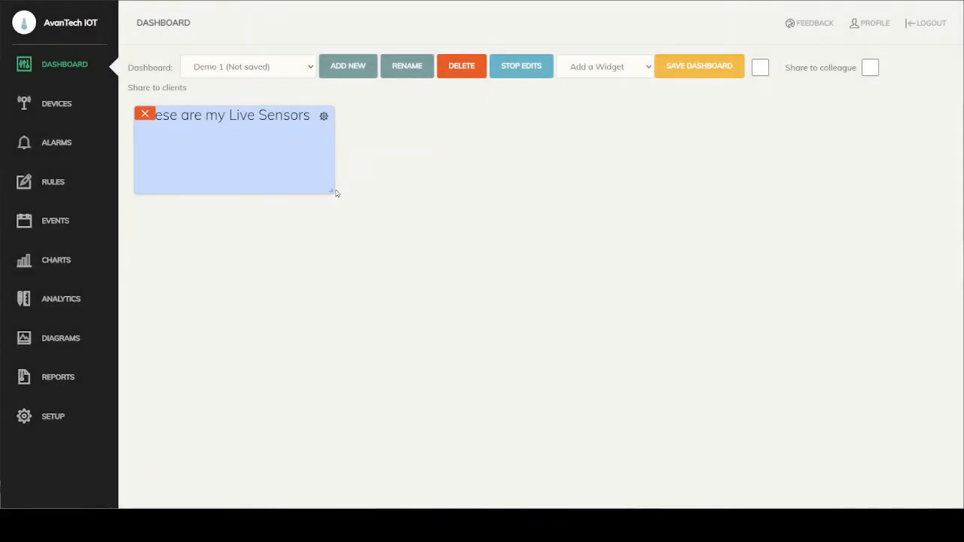
{"action": "left_click_drag", "start_coordinate": [332, 190], "coordinate": [535, 142]}
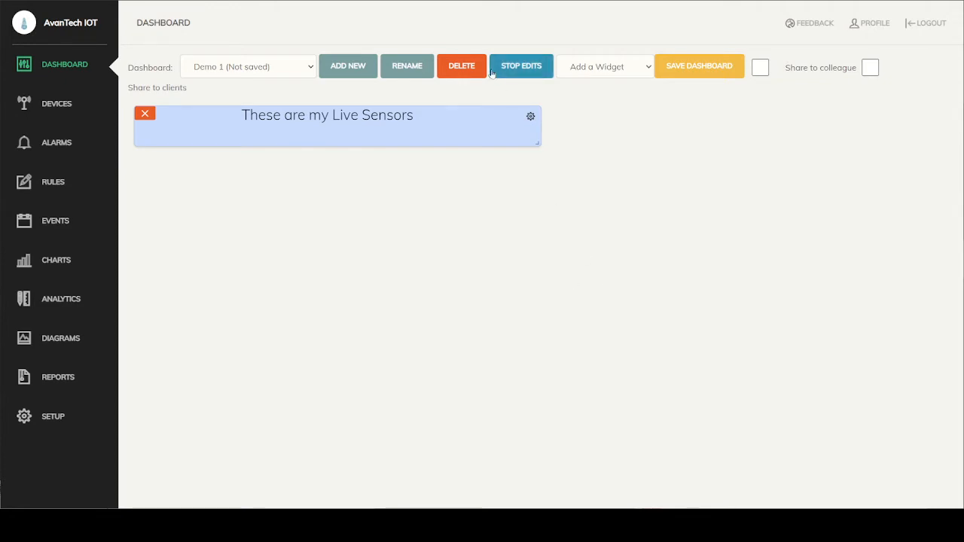
Add a Sensor widget and place it directly below the "These are my Live Sensors" heading, aligned with its left edge
{"action": "left_click", "coordinate": [591, 74]}
{"action": "left_click", "coordinate": [591, 203]}
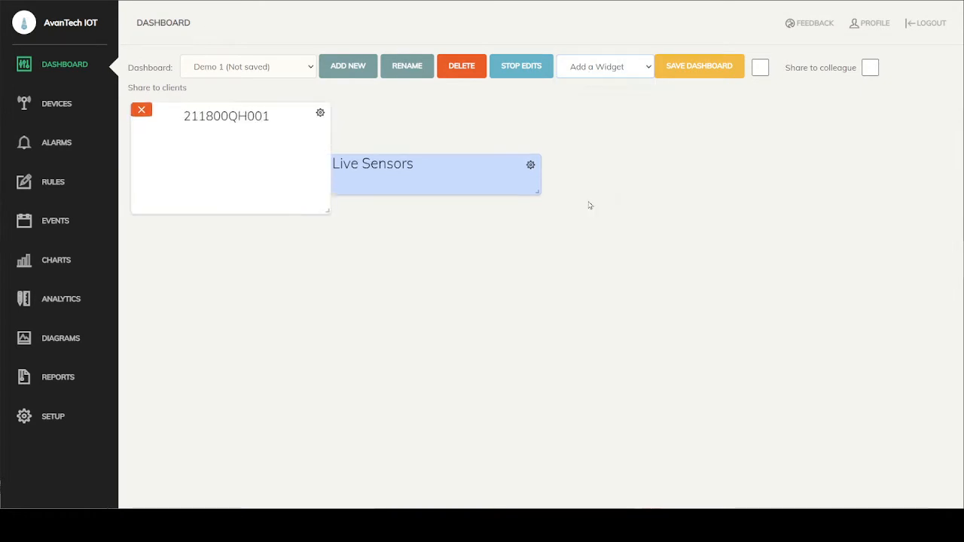
{"action": "left_click_drag", "start_coordinate": [297, 143], "coordinate": [269, 199]}
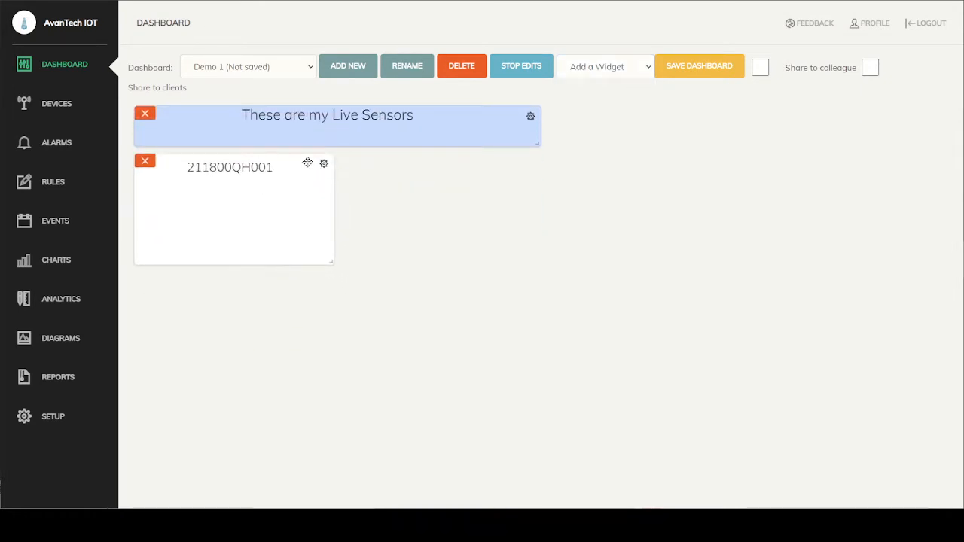
Configure the new sensor widget to show the Engine Speed sensor of the Service Rig device
{"action": "left_click", "coordinate": [323, 163]}
{"action": "left_click", "coordinate": [468, 219]}
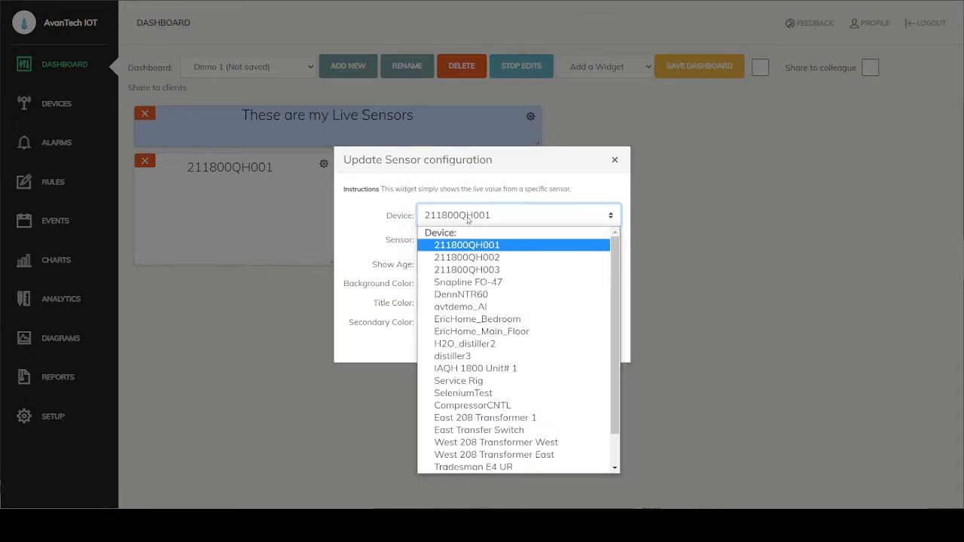
{"action": "left_click", "coordinate": [482, 381]}
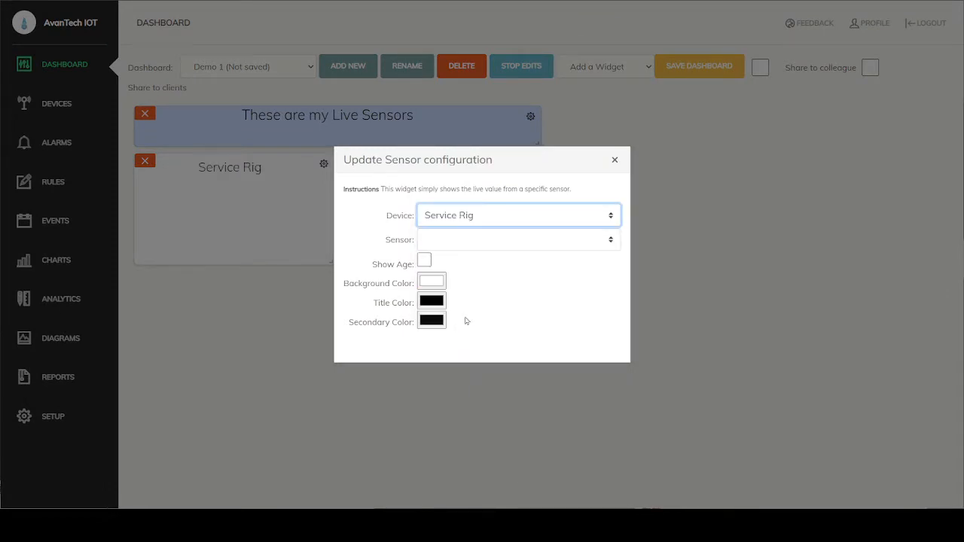
{"action": "left_click", "coordinate": [439, 242]}
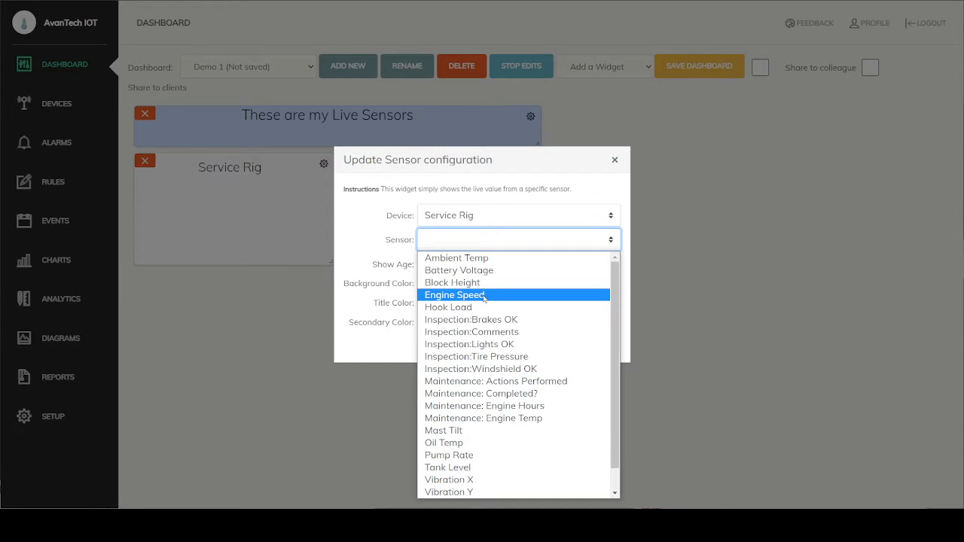
{"action": "left_click", "coordinate": [483, 296]}
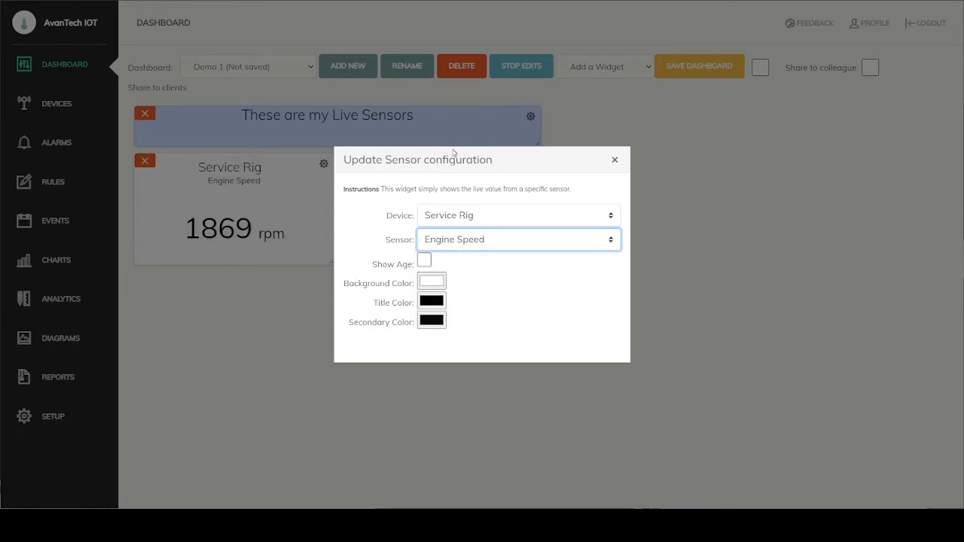
Try the Show Age option on the Engine Speed widget and switch it off again
{"action": "left_click_drag", "start_coordinate": [454, 152], "coordinate": [477, 174]}
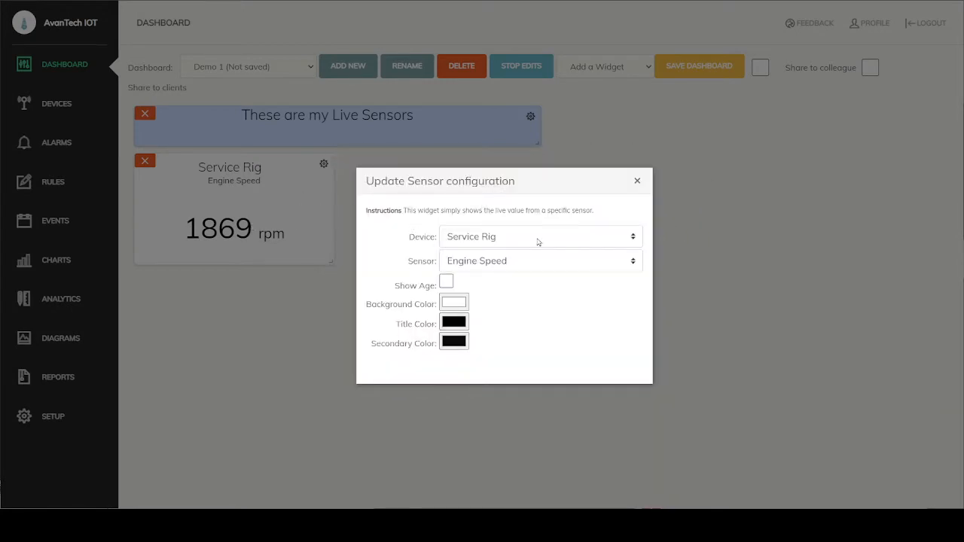
{"action": "left_click", "coordinate": [446, 284]}
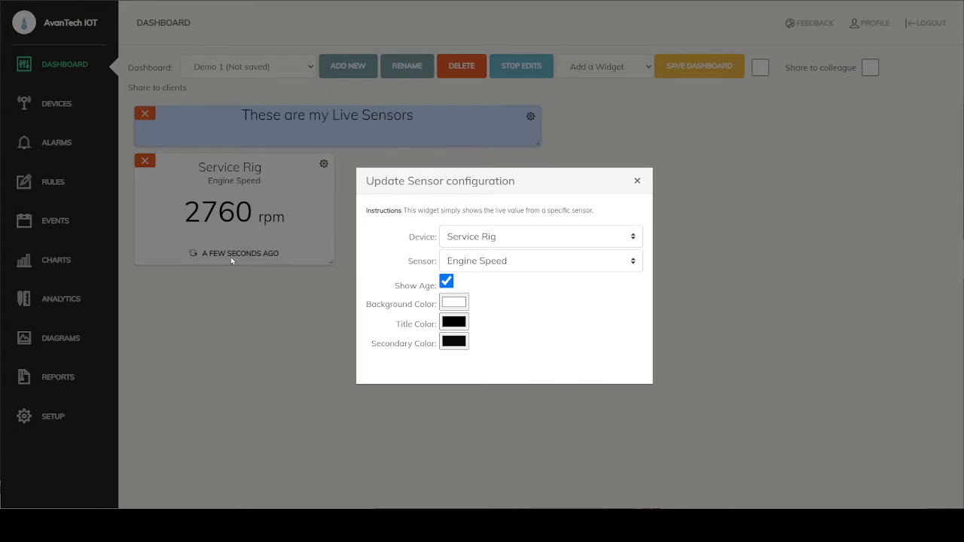
{"action": "left_click", "coordinate": [445, 283]}
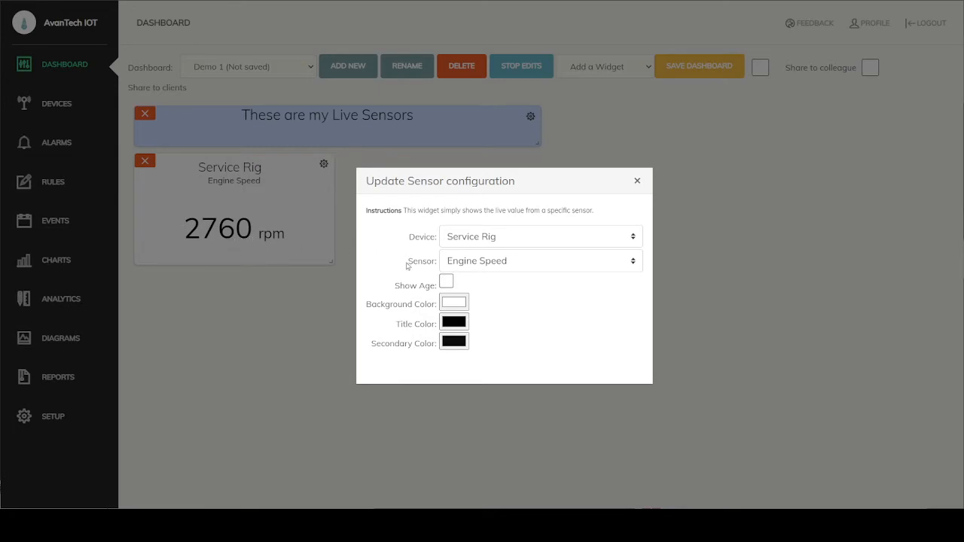
Set the Engine Speed widget's background color to RGB 200, 220, 255 and reduce the widget's height slightly
{"action": "left_click", "coordinate": [455, 303]}
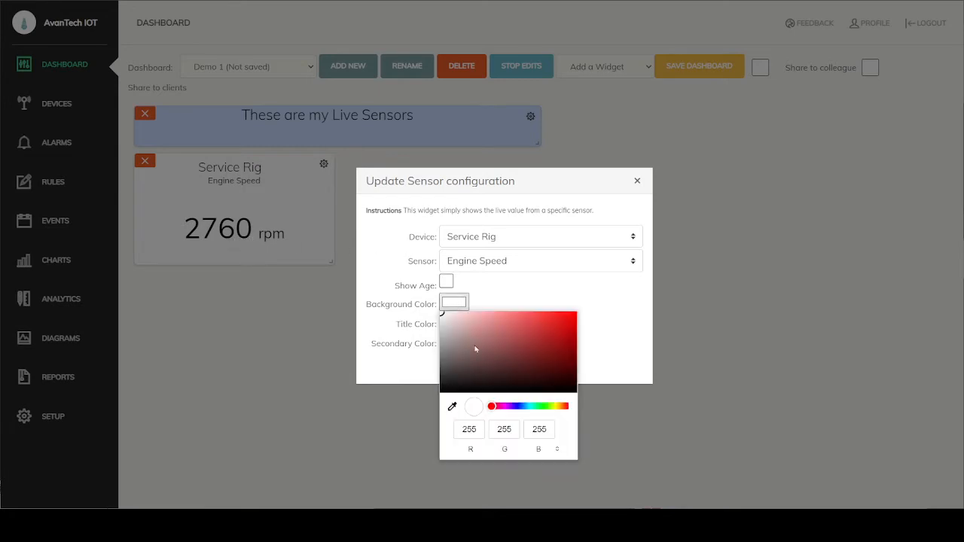
{"action": "double_click", "coordinate": [469, 429]}
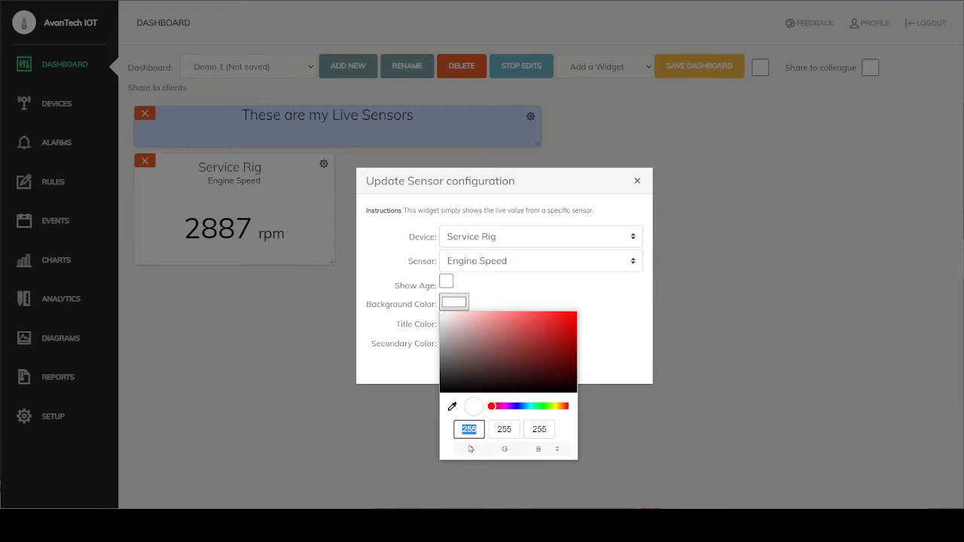
{"action": "type", "text": "22"}
{"action": "type", "text": "00"}
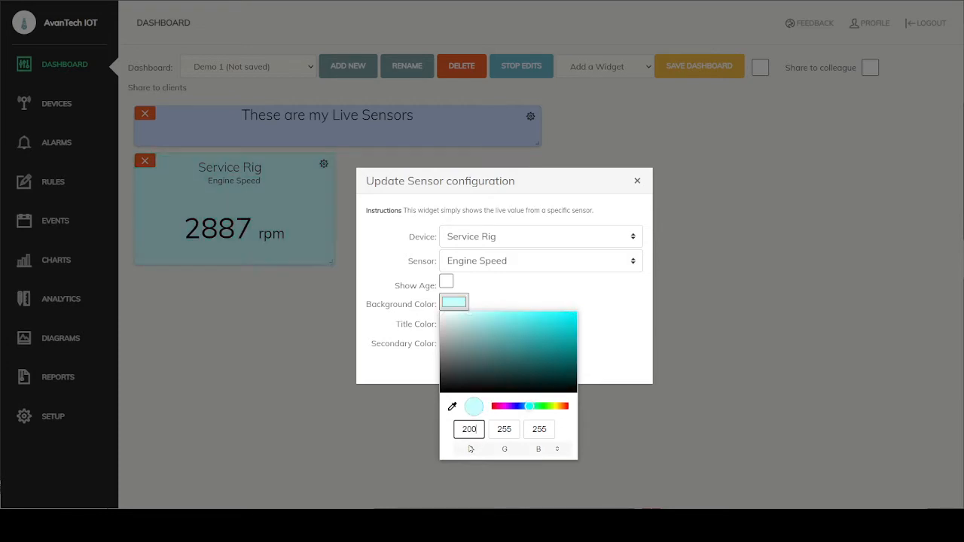
{"action": "key", "text": "Tab"}
{"action": "type", "text": "220"}
{"action": "key", "text": "Tab"}
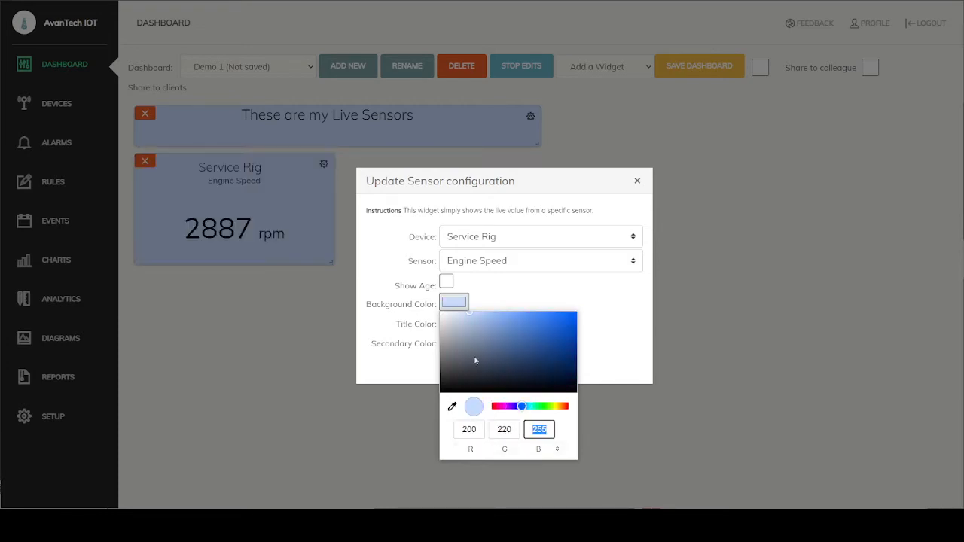
{"action": "left_click", "coordinate": [564, 280]}
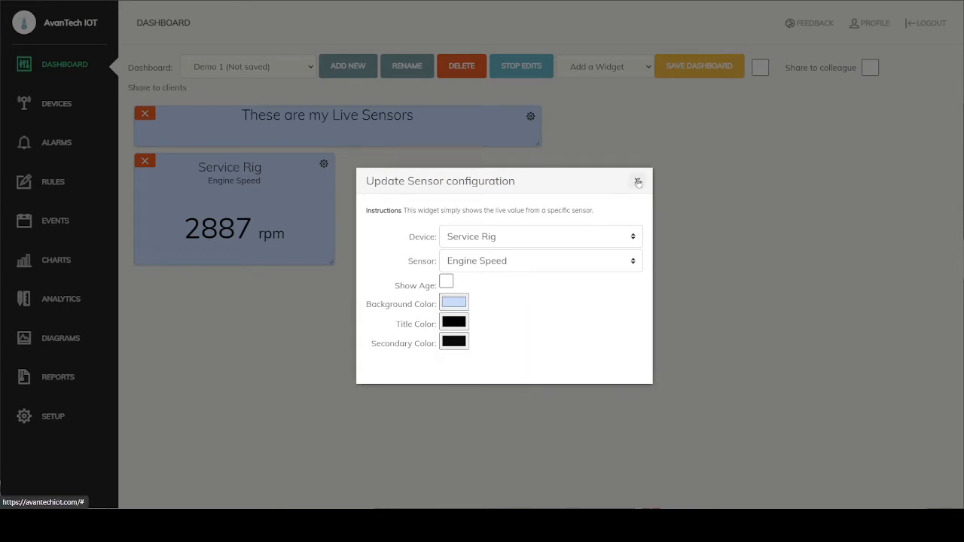
{"action": "left_click", "coordinate": [637, 182]}
{"action": "left_click_drag", "start_coordinate": [329, 260], "coordinate": [324, 230]}
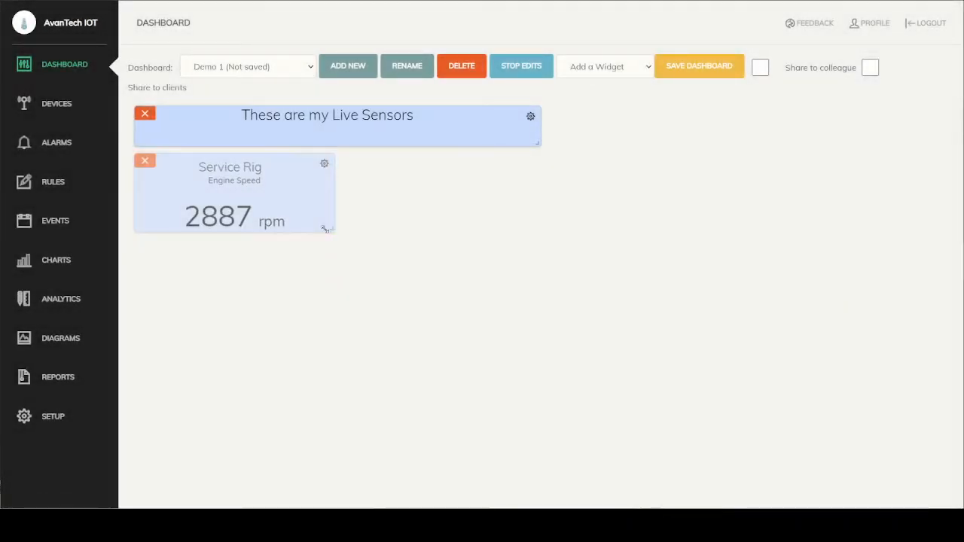
Add a second Sensor widget and place it to the right of the Engine Speed widget, below the heading
{"action": "left_click", "coordinate": [602, 70]}
{"action": "left_click", "coordinate": [607, 199]}
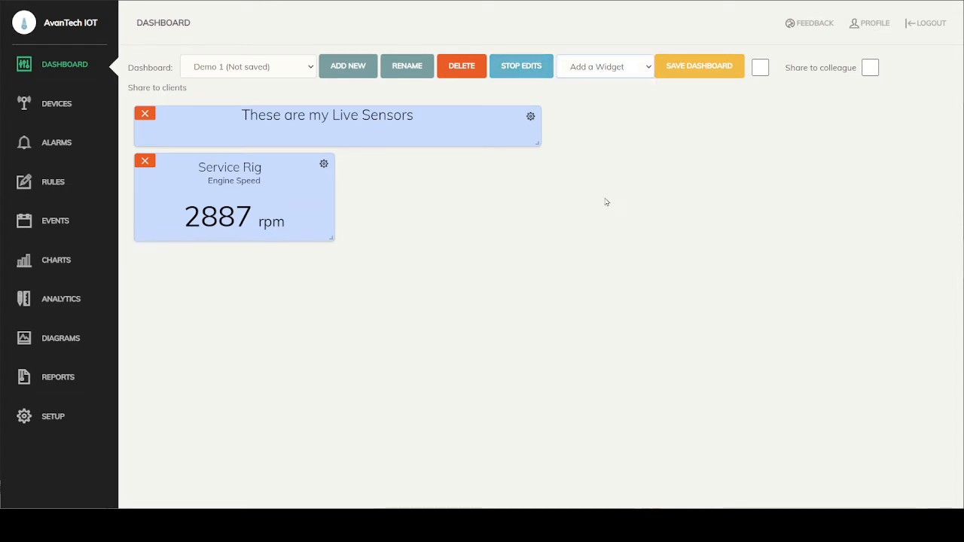
{"action": "left_click_drag", "start_coordinate": [262, 118], "coordinate": [481, 204]}
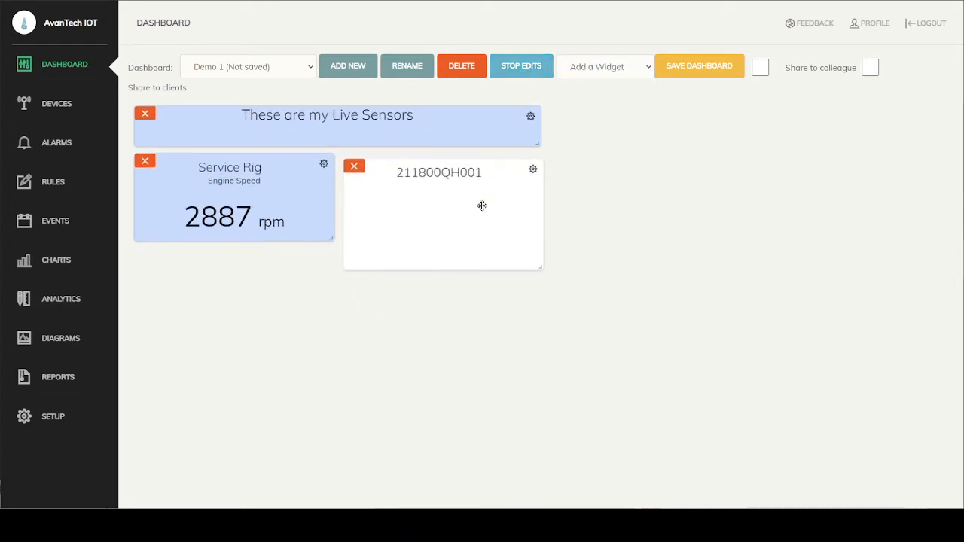
Configure the second sensor widget to show the Oil Temp sensor of the Service Rig device
{"action": "left_click", "coordinate": [531, 163]}
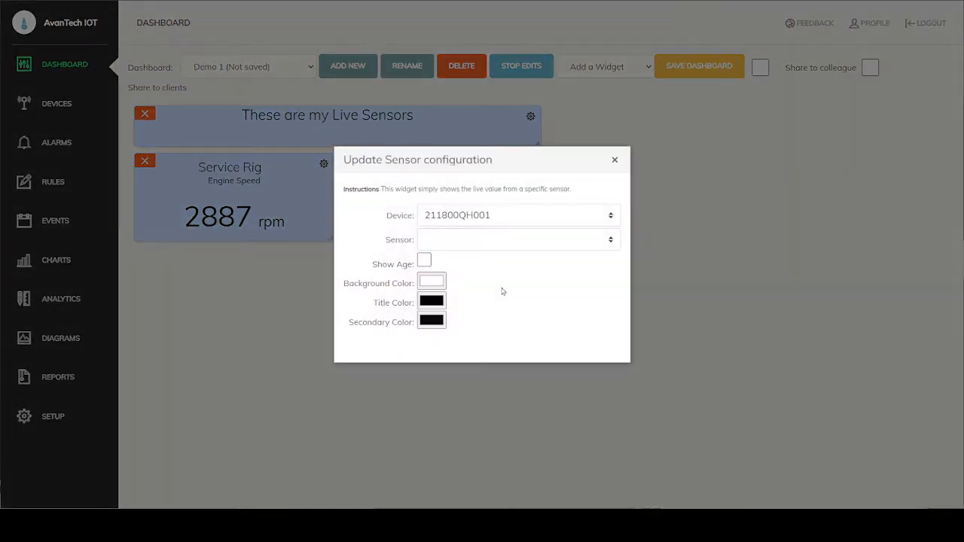
{"action": "left_click", "coordinate": [463, 220]}
{"action": "left_click", "coordinate": [482, 383]}
{"action": "left_click", "coordinate": [460, 240]}
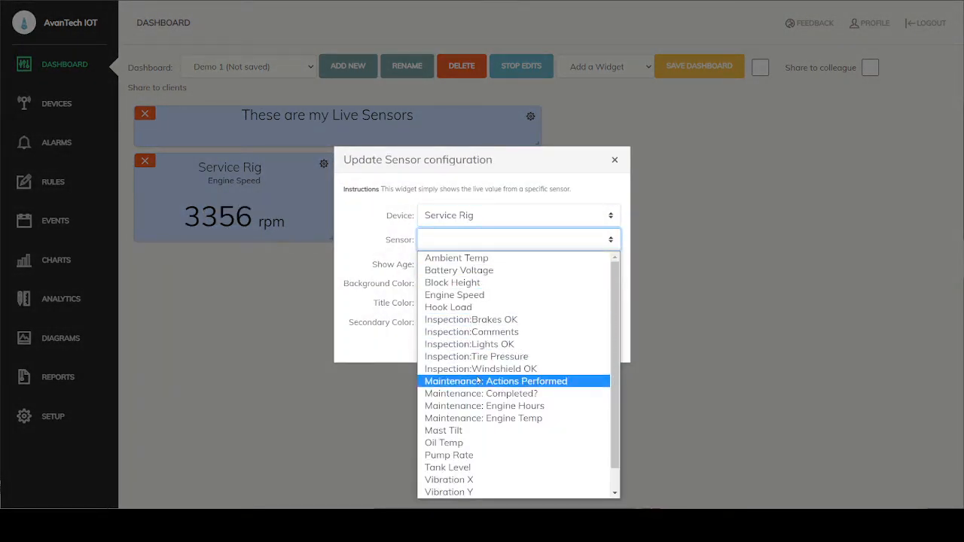
{"action": "left_click", "coordinate": [477, 444]}
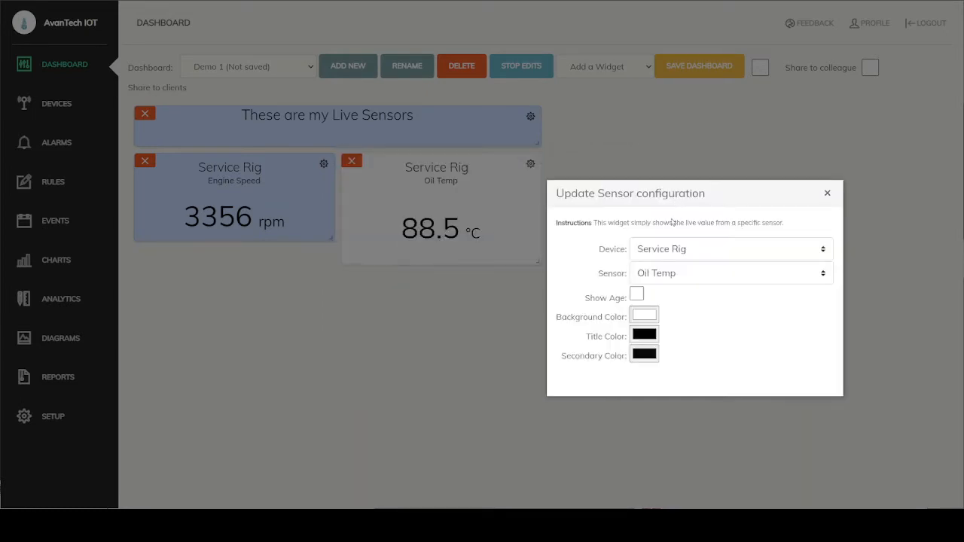
Set the Oil Temp widget's background color to RGB 200, 220, 255 and shorten it to match the Engine Speed widget's height
{"action": "left_click", "coordinate": [643, 314]}
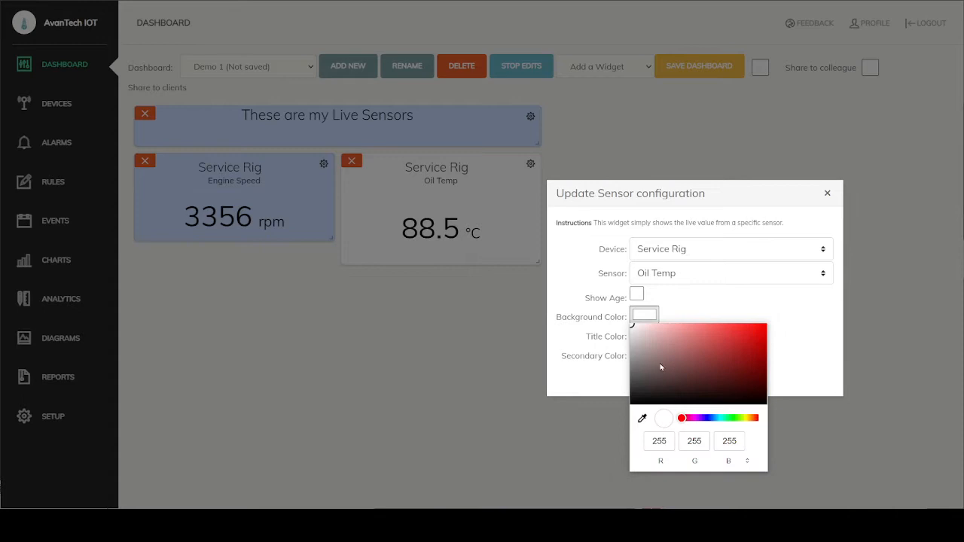
{"action": "double_click", "coordinate": [660, 440]}
{"action": "type", "text": "200"}
{"action": "key", "text": "Tab"}
{"action": "type", "text": "22"}
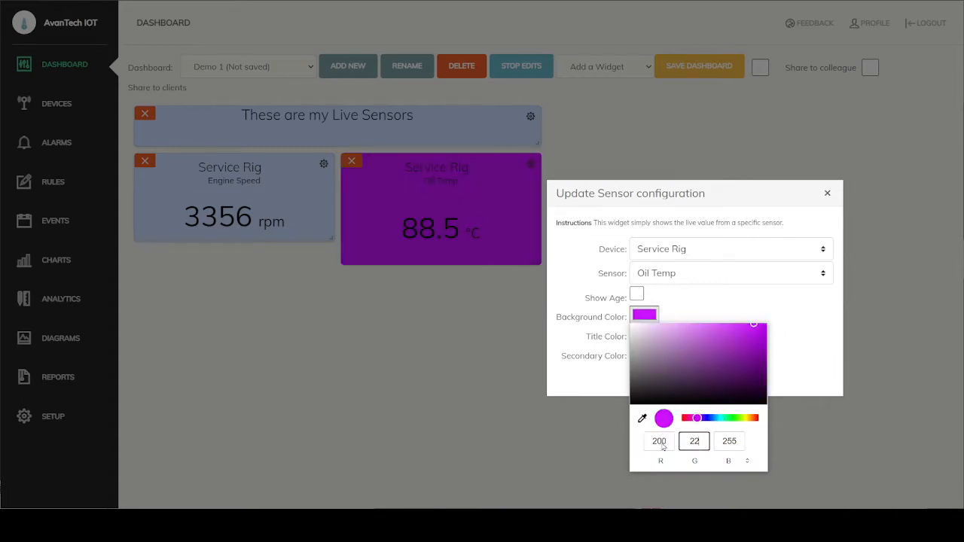
{"action": "type", "text": "0"}
{"action": "key", "text": "Tab"}
{"action": "left_click", "coordinate": [778, 304]}
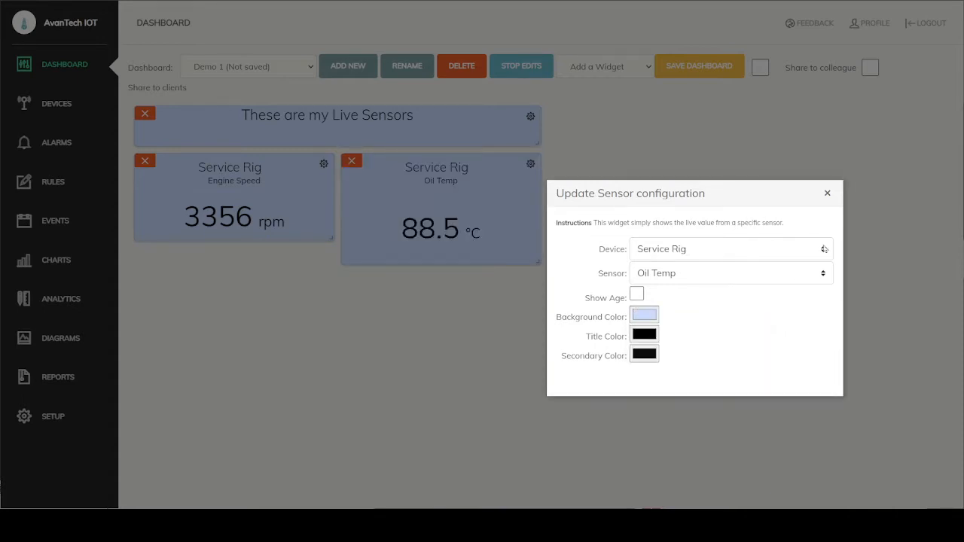
{"action": "left_click", "coordinate": [826, 194]}
{"action": "left_click_drag", "start_coordinate": [537, 262], "coordinate": [537, 240]}
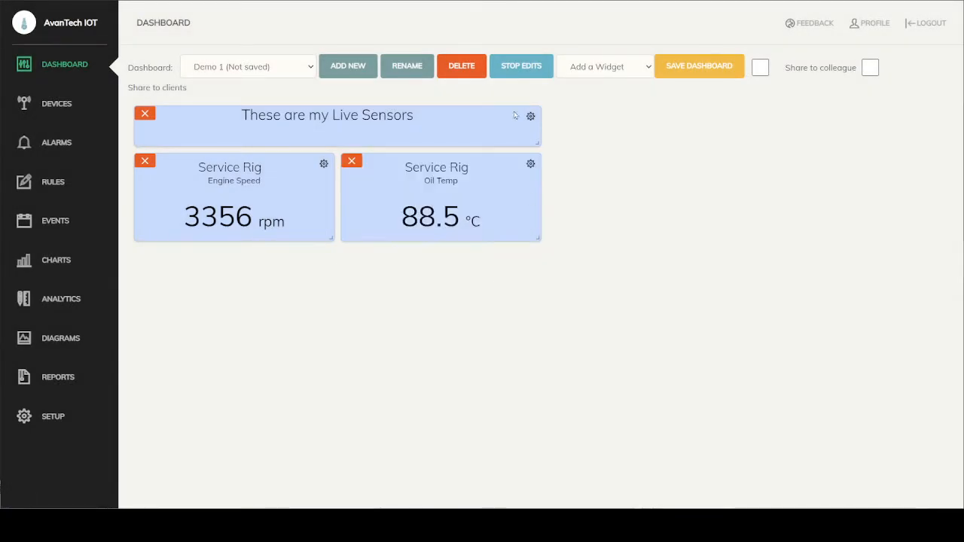
Finish editing the widgets, save the Demo 1 dashboard and check the list of available dashboards
{"action": "left_click", "coordinate": [519, 71]}
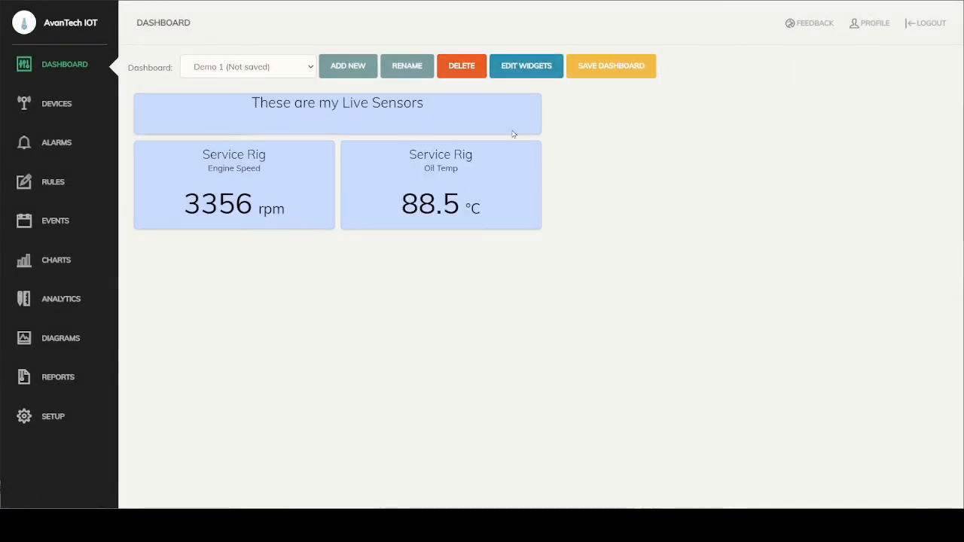
{"action": "left_click", "coordinate": [611, 67]}
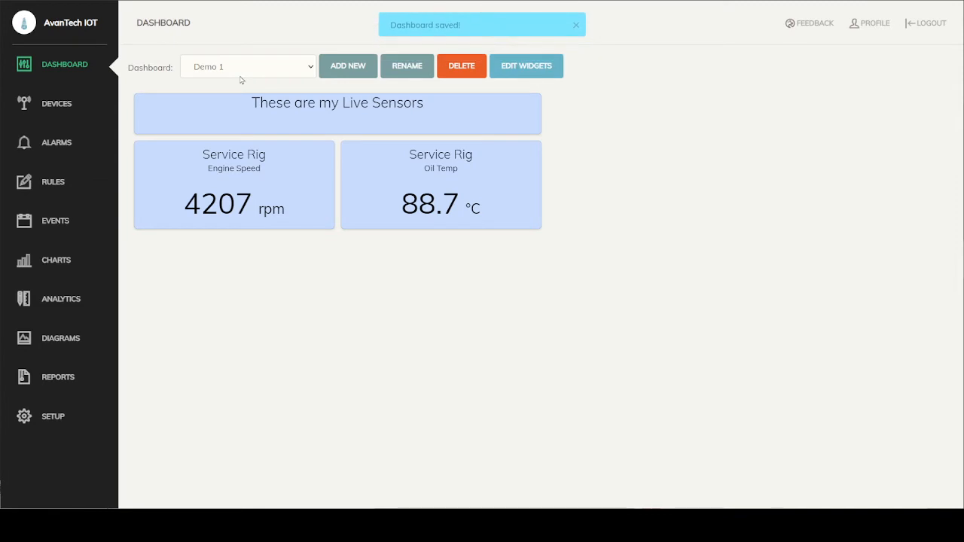
{"action": "left_click", "coordinate": [240, 67]}
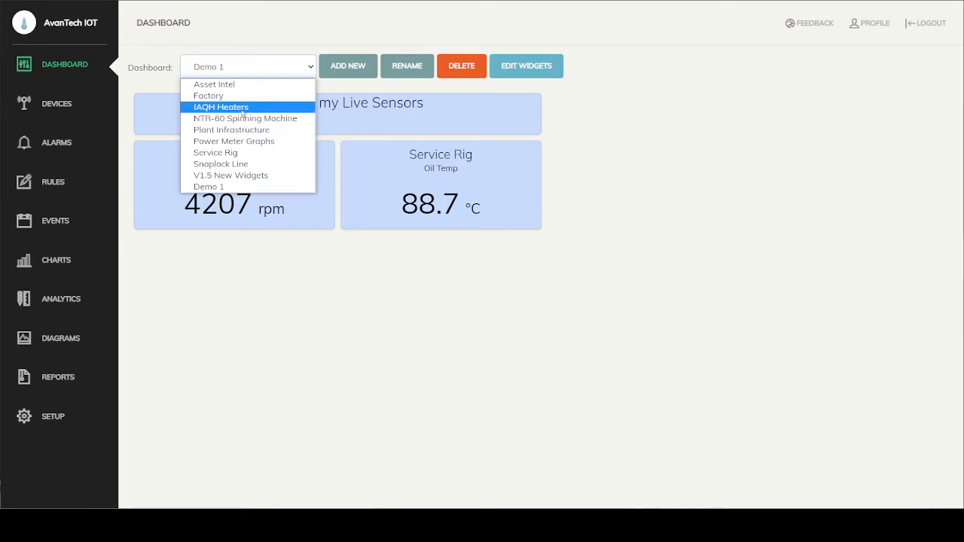
{"action": "left_click", "coordinate": [648, 150]}
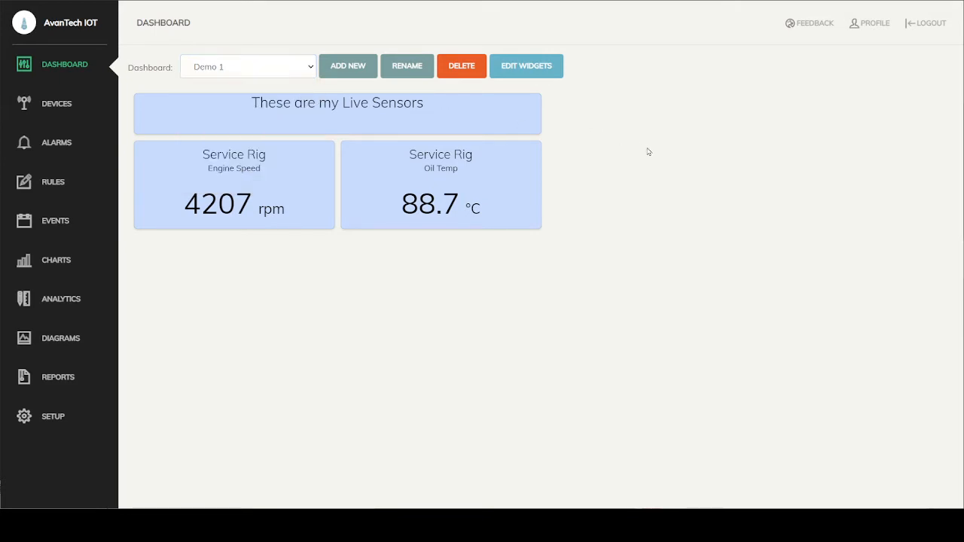
Reopen the dashboard's widgets for editing and turn the Share to clients option on and off again
{"action": "left_click", "coordinate": [539, 69]}
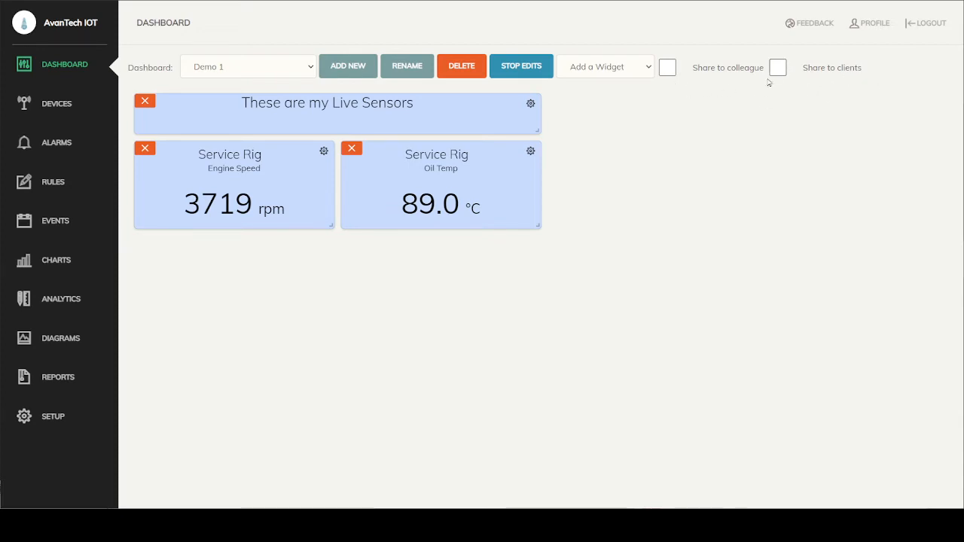
{"action": "left_click", "coordinate": [778, 67]}
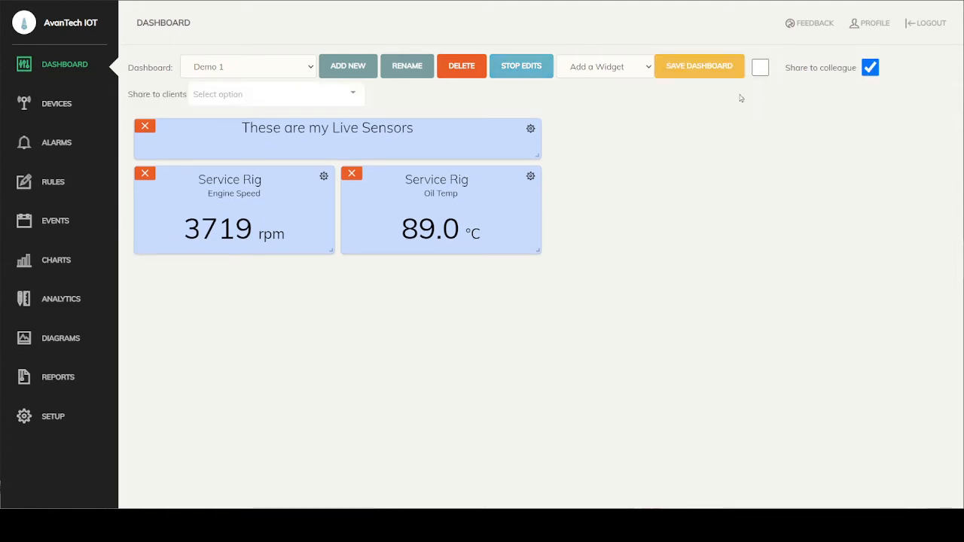
{"action": "left_click", "coordinate": [869, 67]}
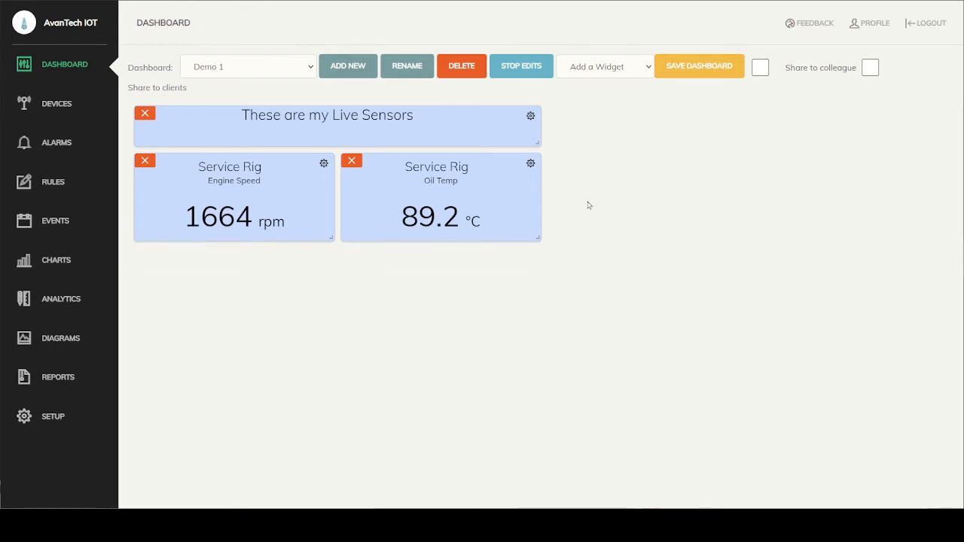
Add a Calculate widget and place it to the right of the live sensors heading
{"action": "left_click", "coordinate": [632, 72]}
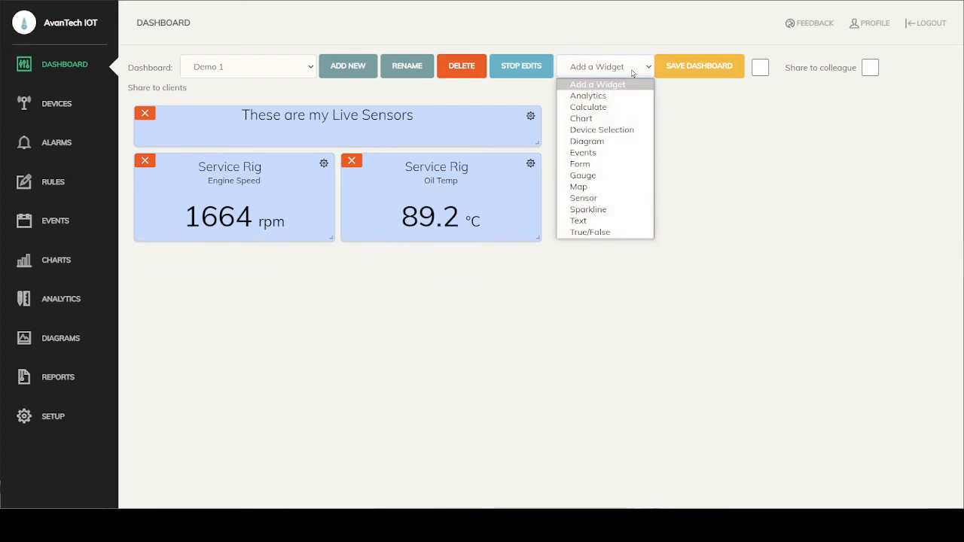
{"action": "left_click", "coordinate": [599, 107]}
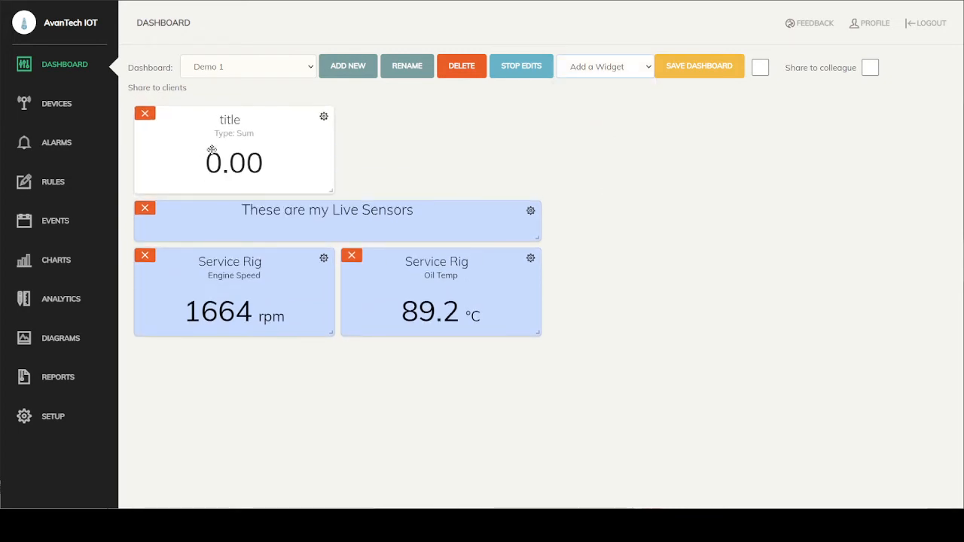
{"action": "left_click_drag", "start_coordinate": [211, 115], "coordinate": [639, 113]}
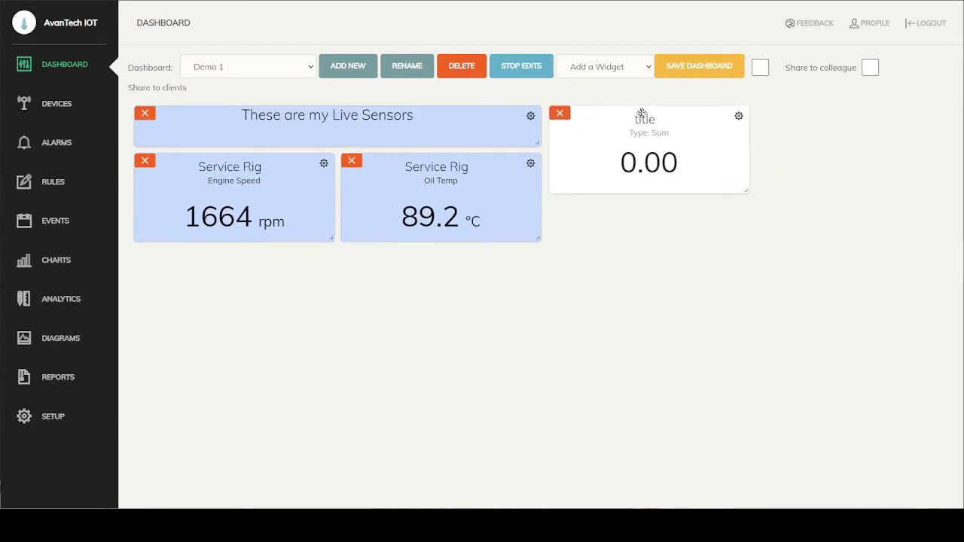
Add the Total Apparent power sensor of West 208 Transformer West as a data source of the Calculate widget
{"action": "left_click", "coordinate": [737, 116]}
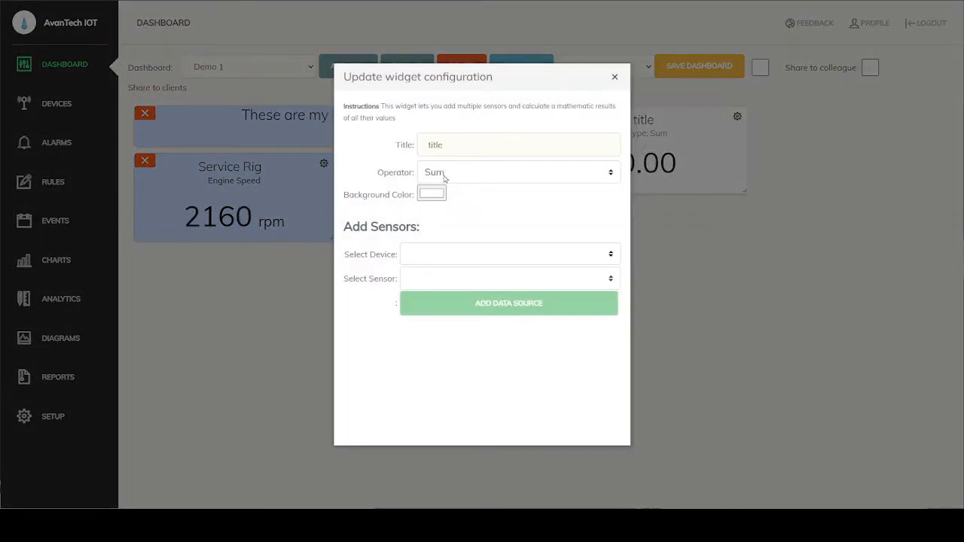
{"action": "left_click", "coordinate": [454, 254]}
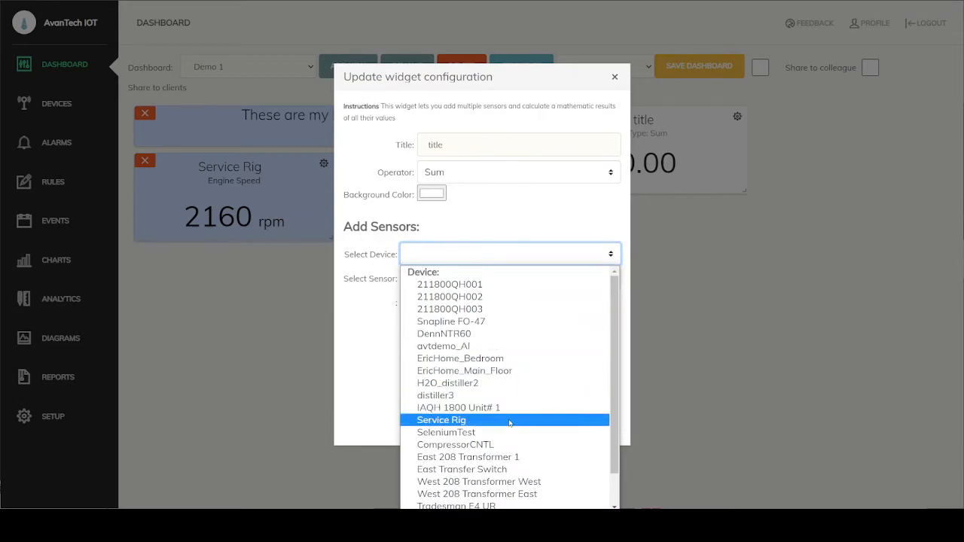
{"action": "left_click", "coordinate": [500, 482]}
{"action": "left_click", "coordinate": [451, 284]}
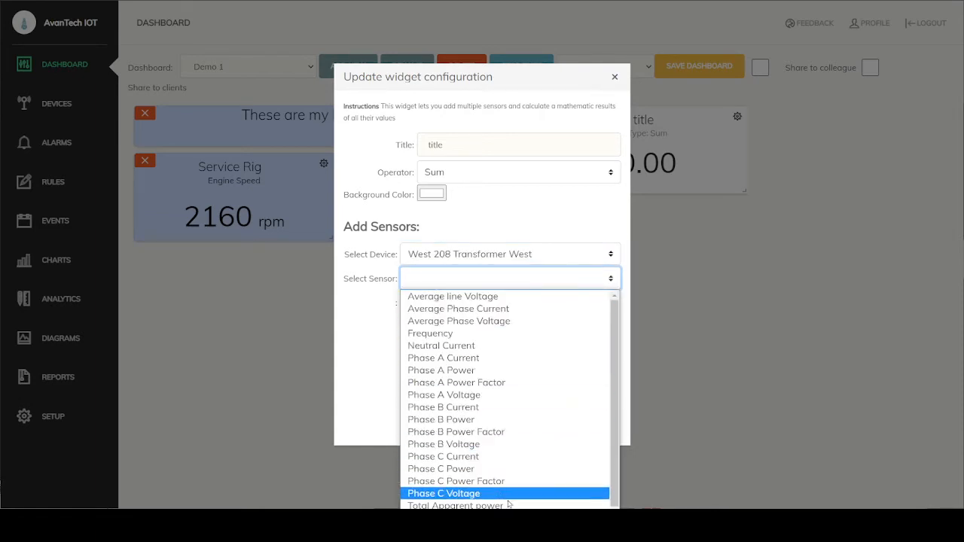
{"action": "left_click", "coordinate": [475, 505]}
{"action": "left_click", "coordinate": [503, 305]}
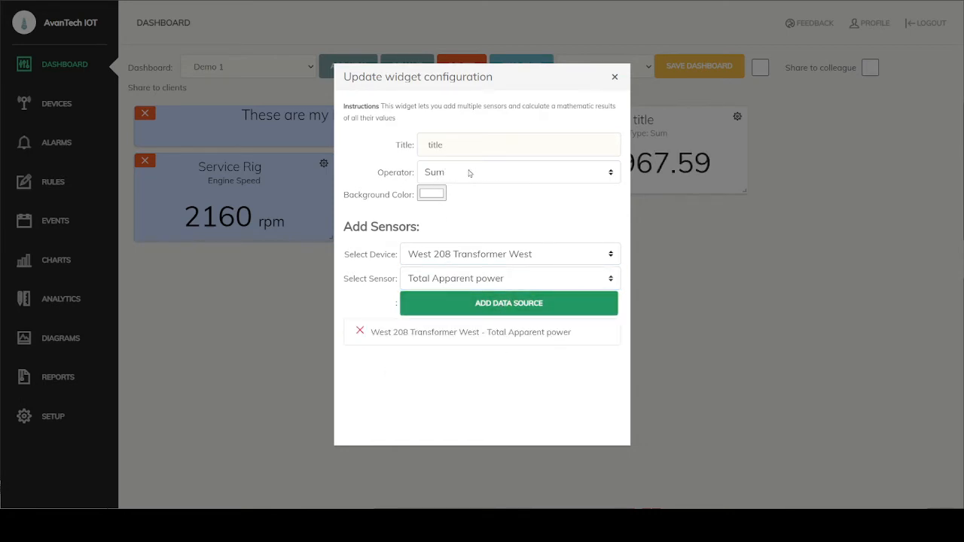
Title the Calculate widget "Total Building Power"
{"action": "left_click_drag", "start_coordinate": [462, 152], "coordinate": [411, 153]}
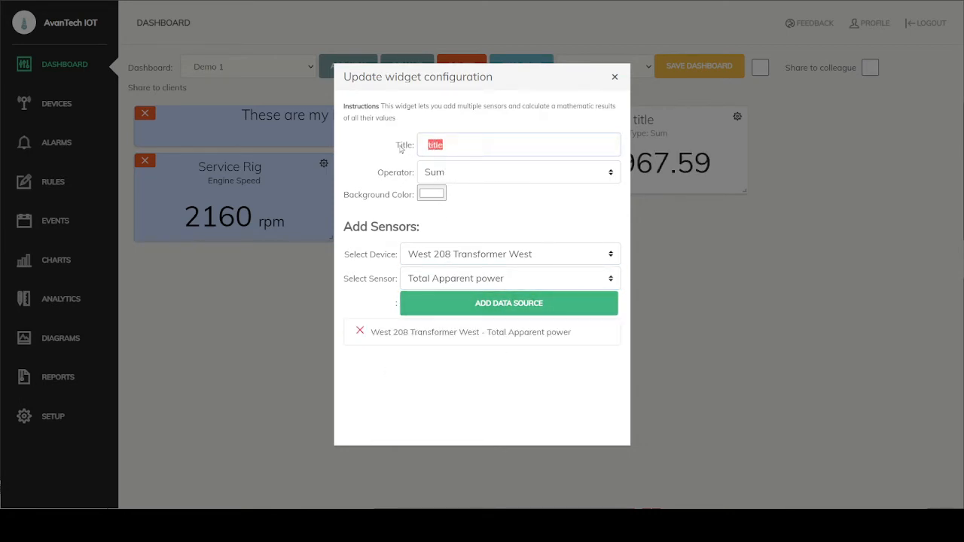
{"action": "type", "text": "Total Buildi"}
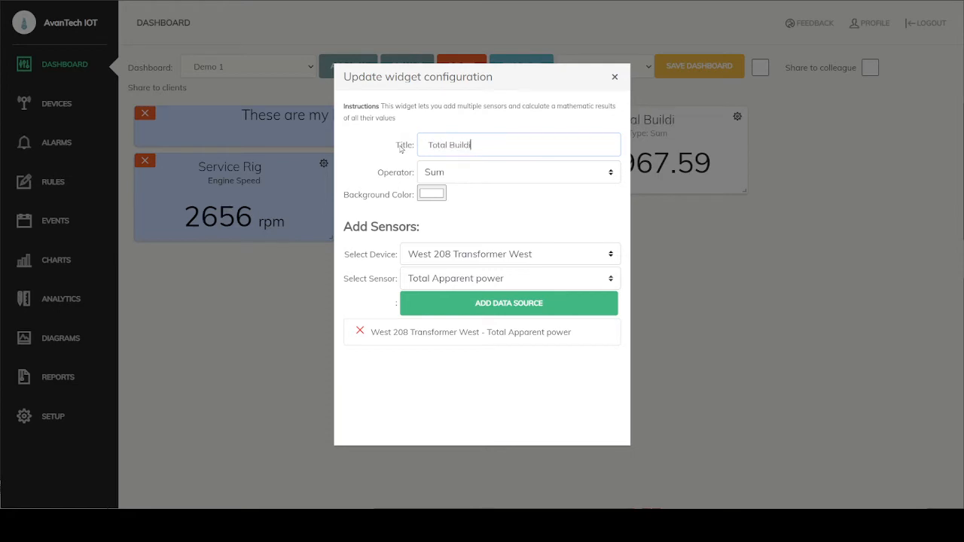
{"action": "type", "text": "ng Power"}
{"action": "key", "text": "Tab"}
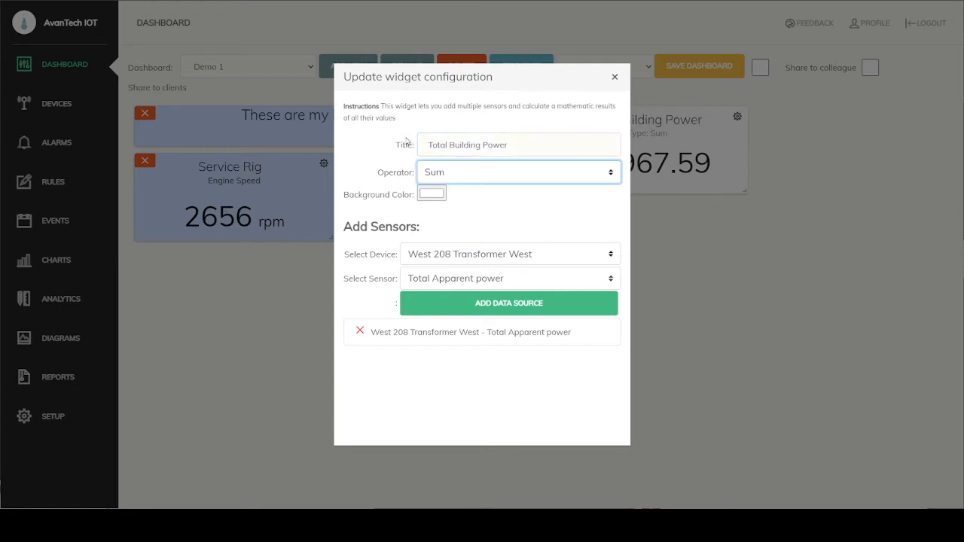
Add West 208 Transformer East's Total Apparent power as a second data source and close the widget configuration
{"action": "left_click", "coordinate": [474, 262]}
{"action": "left_click", "coordinate": [512, 494]}
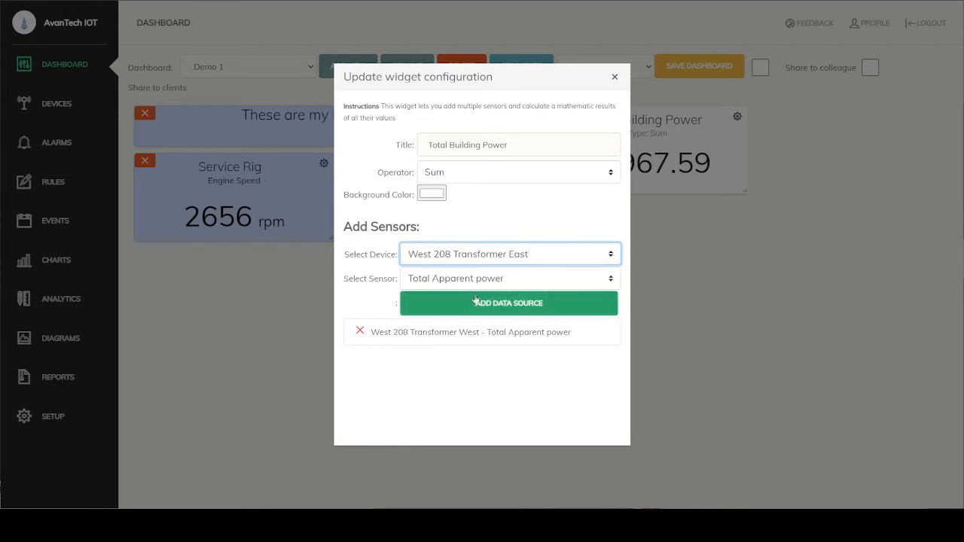
{"action": "left_click", "coordinate": [475, 301]}
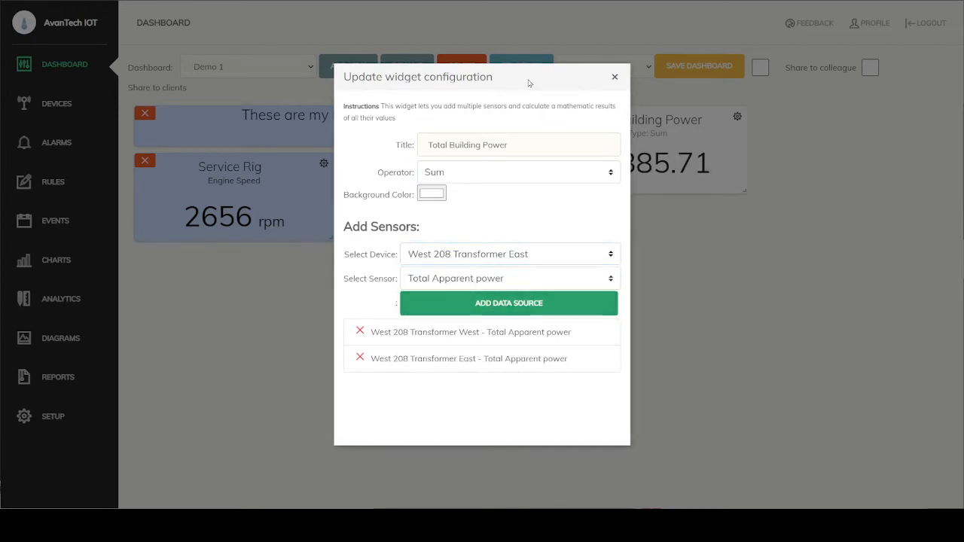
{"action": "left_click_drag", "start_coordinate": [527, 77], "coordinate": [422, 76]}
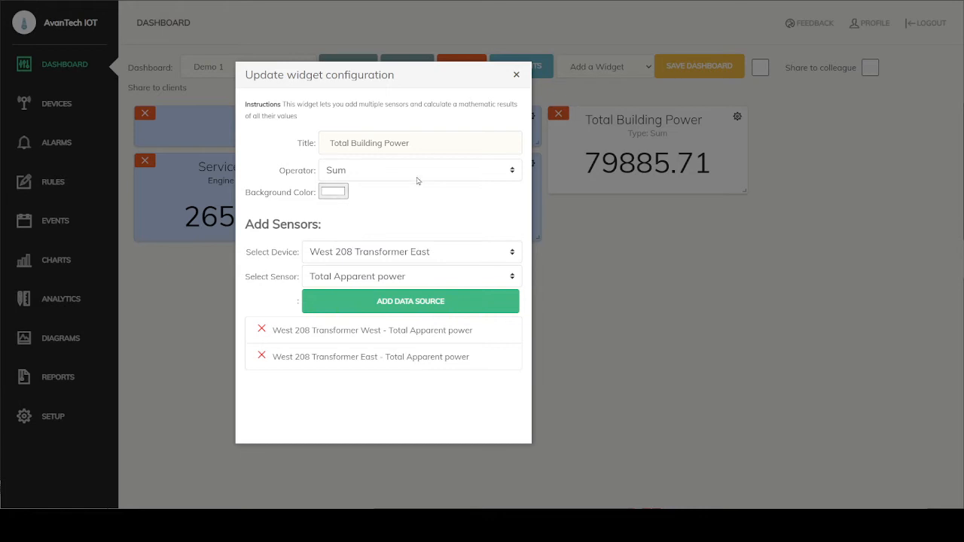
{"action": "left_click", "coordinate": [516, 74]}
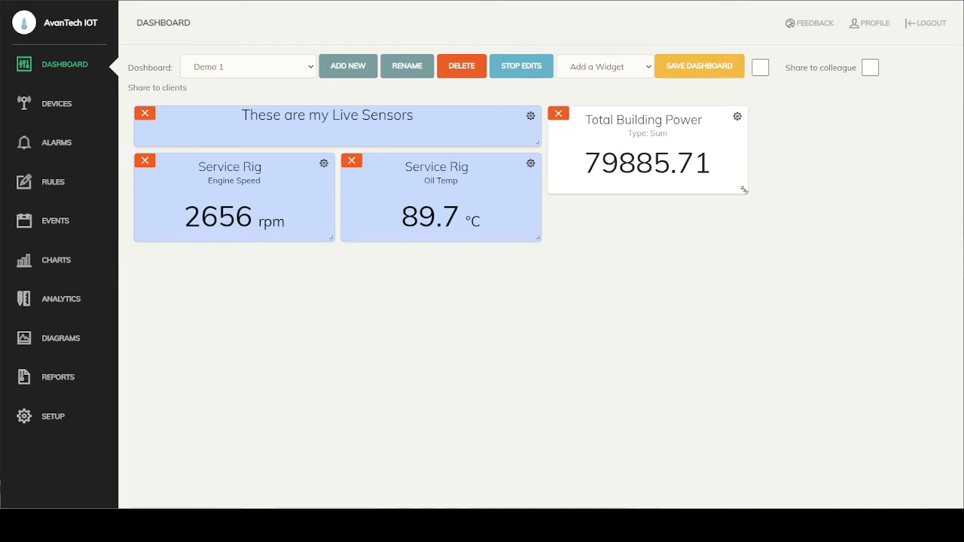
Add a second Calculate widget and place it directly below the Total Building Power widget
{"action": "left_click", "coordinate": [635, 74]}
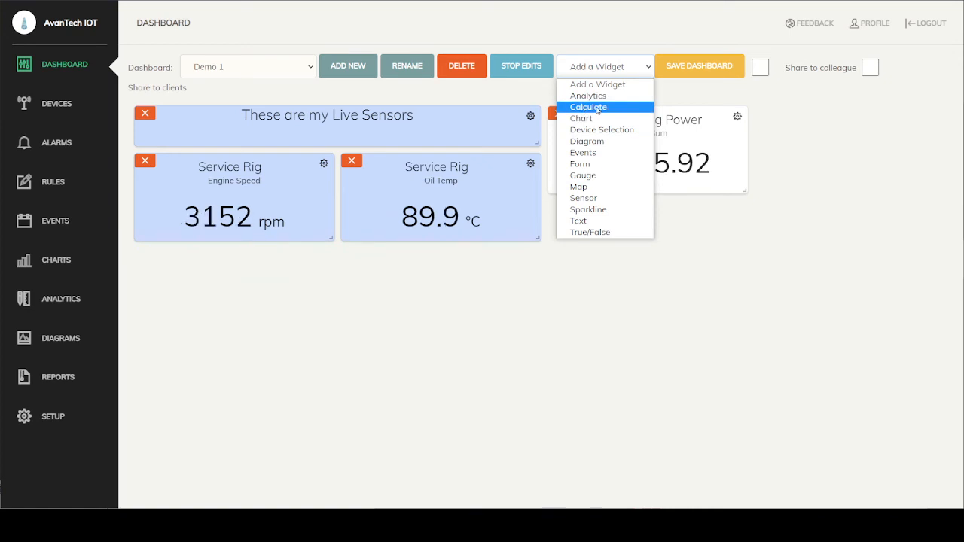
{"action": "left_click", "coordinate": [601, 110]}
{"action": "left_click_drag", "start_coordinate": [237, 121], "coordinate": [671, 220]}
Give the second Calculate widget the Total Apparent power sensor of West 208 Transformer West as its data source
{"action": "left_click", "coordinate": [737, 214]}
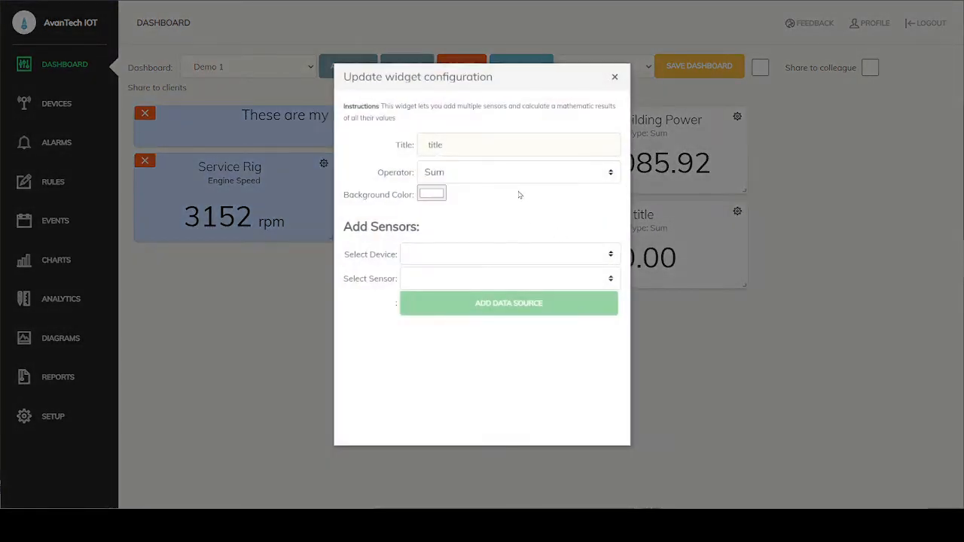
{"action": "left_click", "coordinate": [441, 253]}
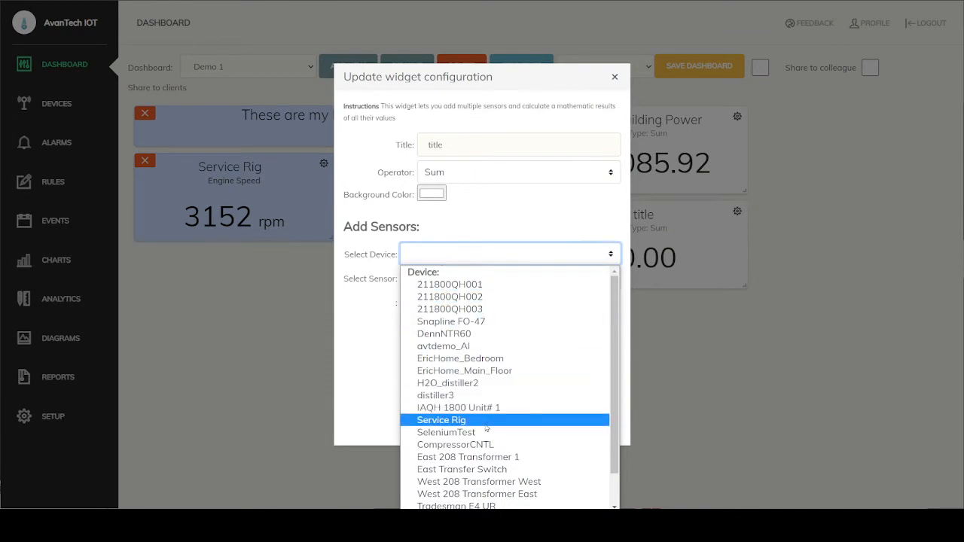
{"action": "left_click", "coordinate": [500, 482]}
{"action": "left_click", "coordinate": [510, 286]}
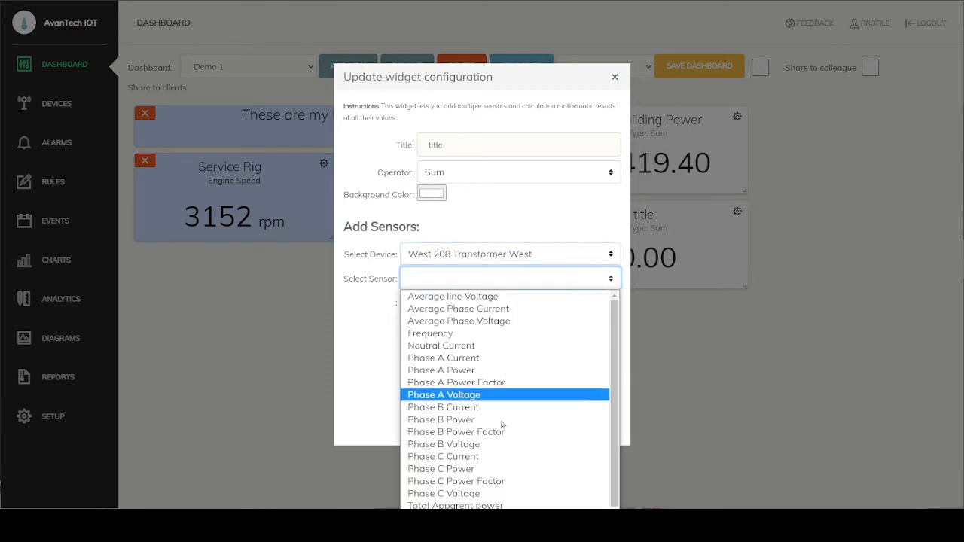
{"action": "left_click", "coordinate": [455, 504]}
{"action": "left_click", "coordinate": [506, 303]}
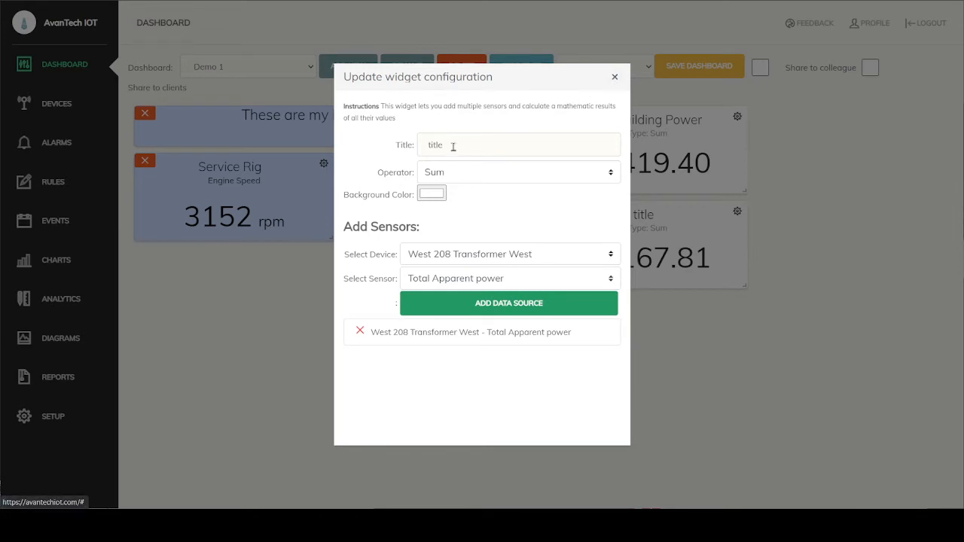
Title the second Calculate widget "West Panel" and close its configuration
{"action": "left_click_drag", "start_coordinate": [452, 146], "coordinate": [362, 129]}
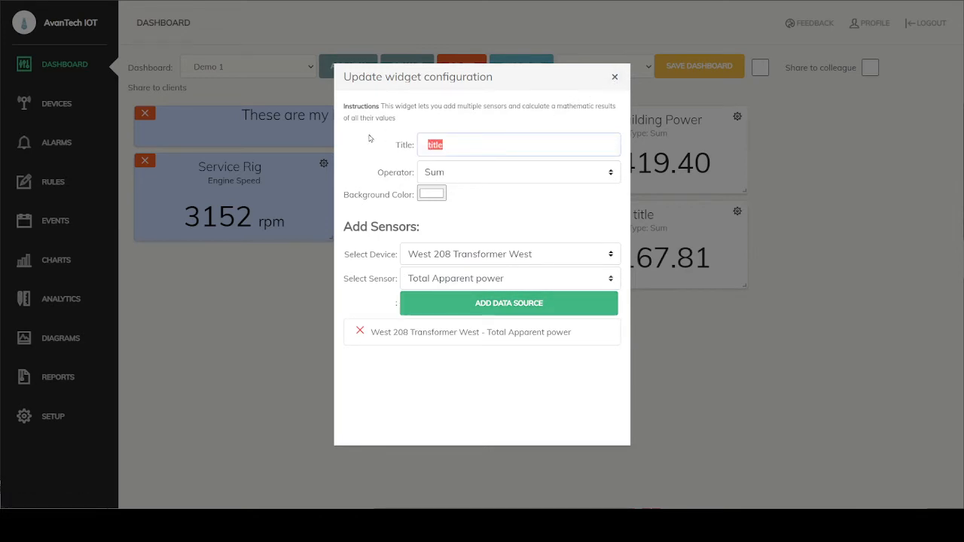
{"action": "type", "text": "West Panel"}
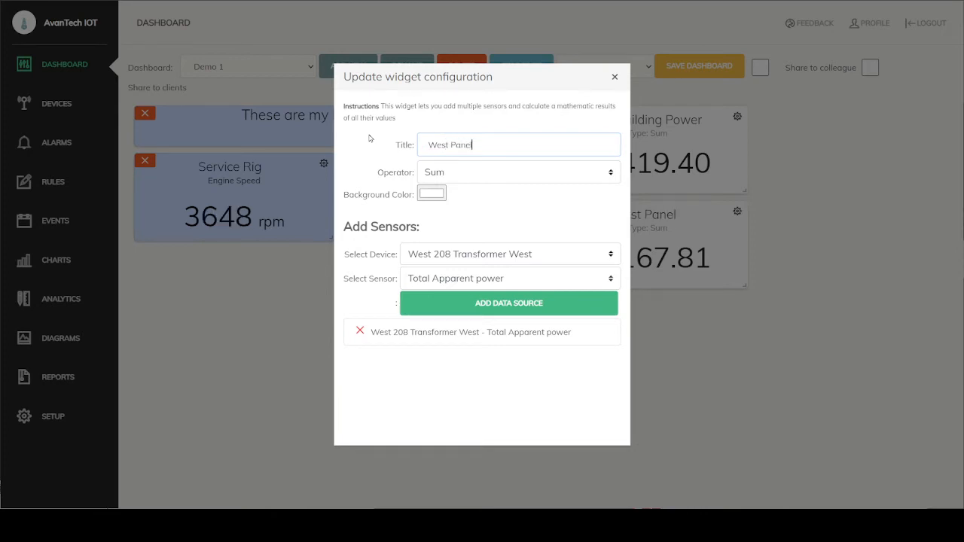
{"action": "key", "text": "Tab"}
{"action": "left_click", "coordinate": [614, 78]}
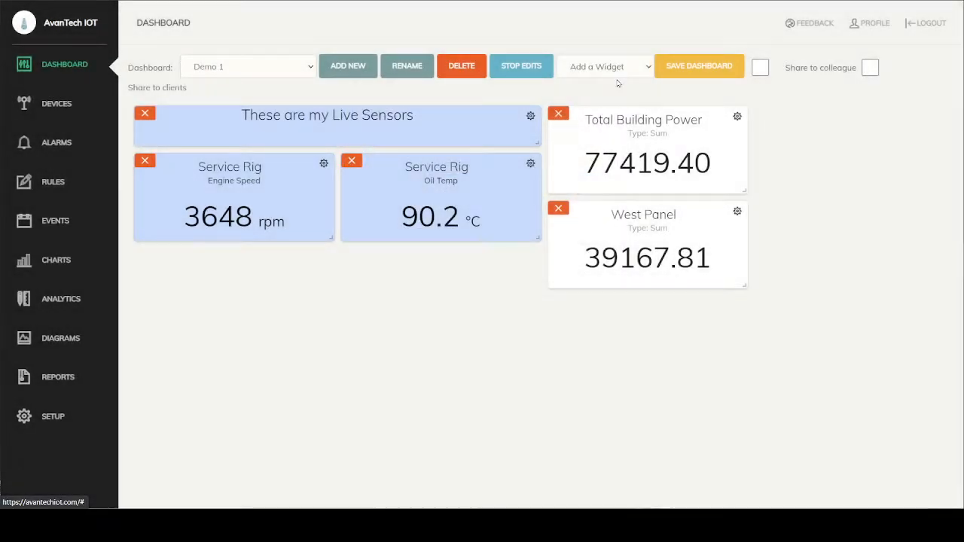
{"action": "left_click", "coordinate": [606, 67]}
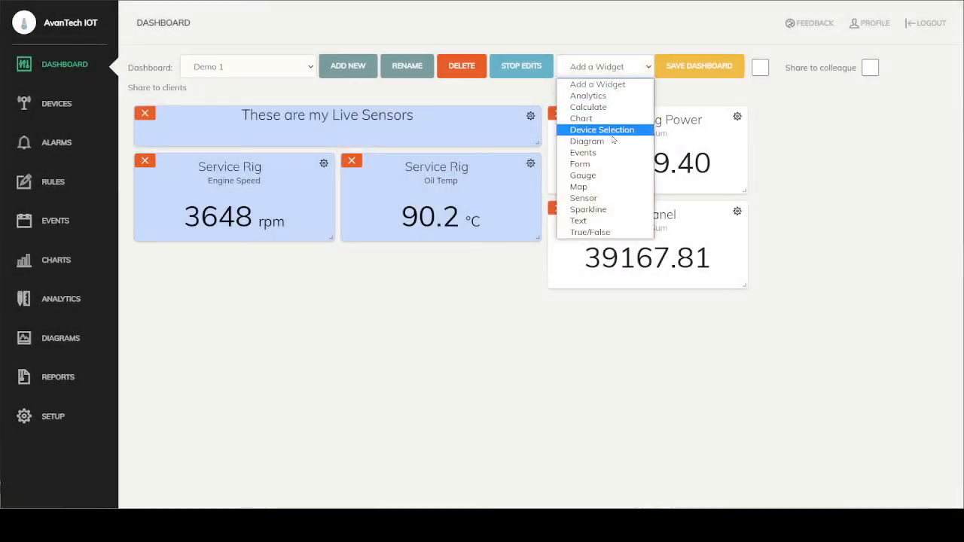
{"action": "left_click", "coordinate": [588, 106]}
{"action": "left_click", "coordinate": [144, 113]}
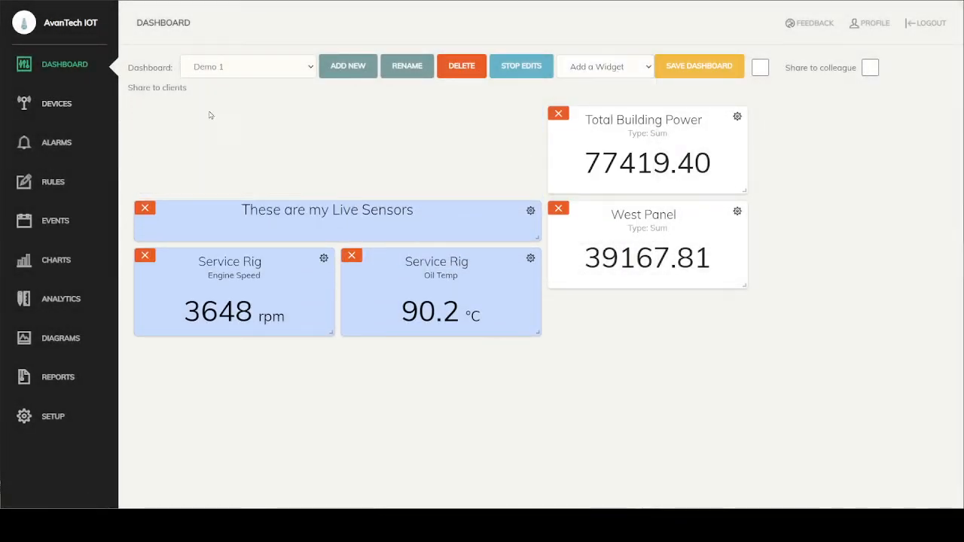
Add a Sensor widget and place it to the right of the Total Building Power widget
{"action": "left_click", "coordinate": [616, 66]}
{"action": "left_click", "coordinate": [584, 198]}
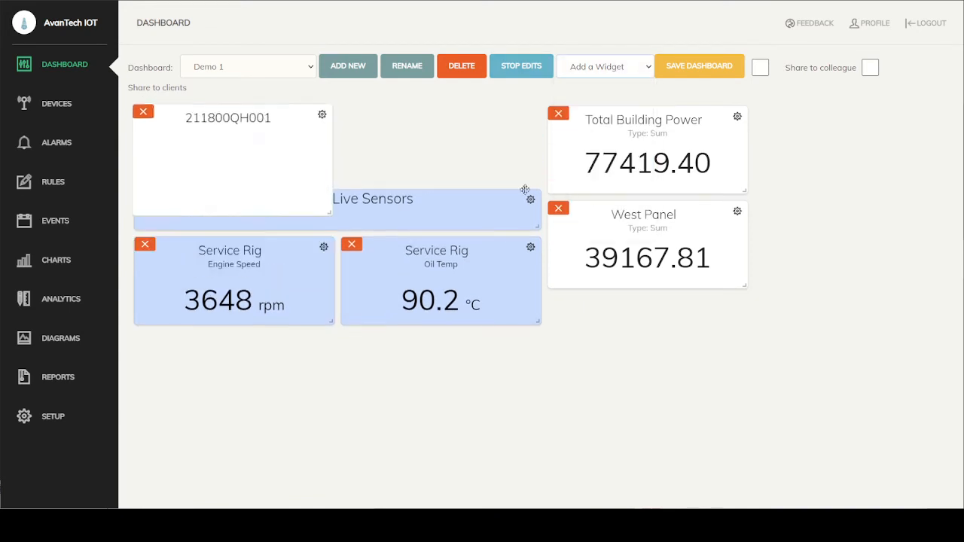
{"action": "left_click_drag", "start_coordinate": [259, 113], "coordinate": [857, 216]}
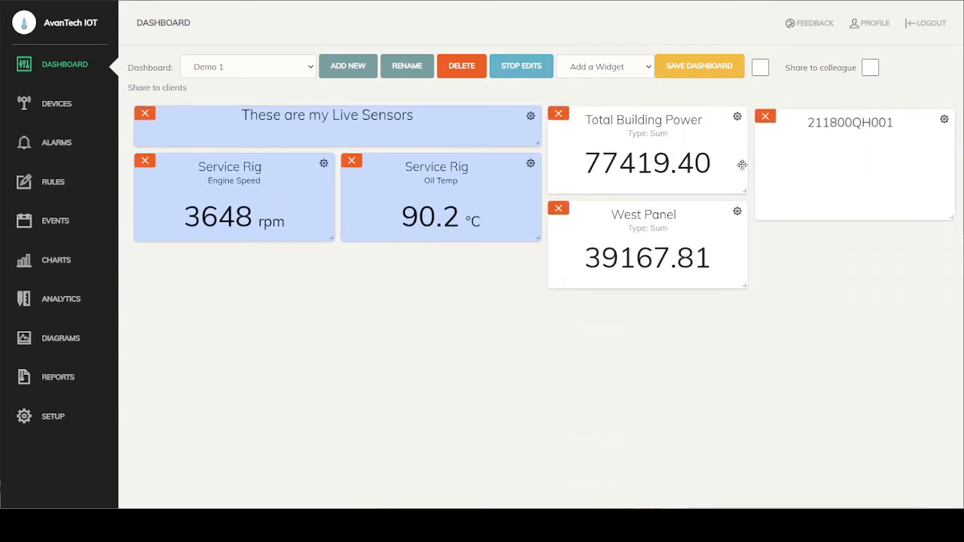
Move the West Panel widget above Total Building Power and shorten the new sensor widget to West Panel's height
{"action": "left_click_drag", "start_coordinate": [636, 215], "coordinate": [637, 132]}
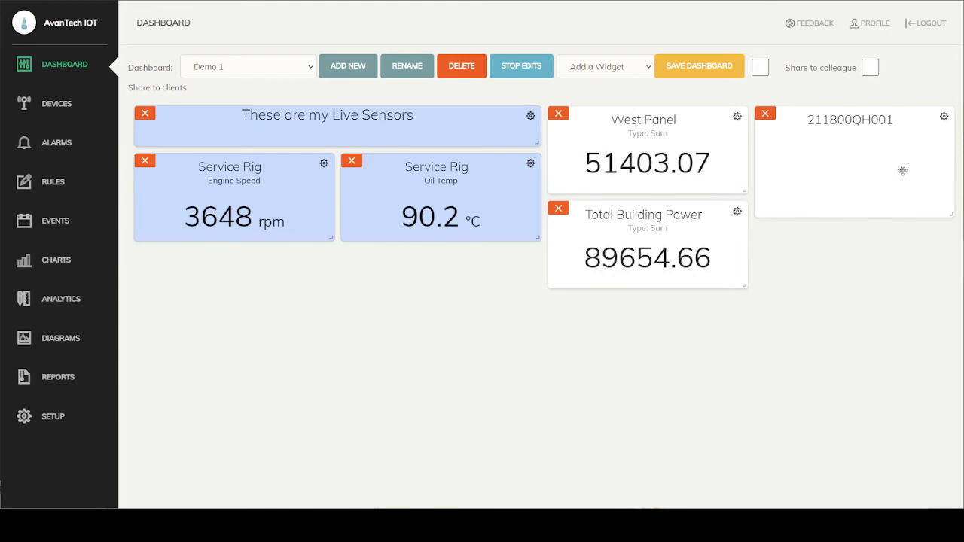
{"action": "left_click_drag", "start_coordinate": [948, 214], "coordinate": [946, 194]}
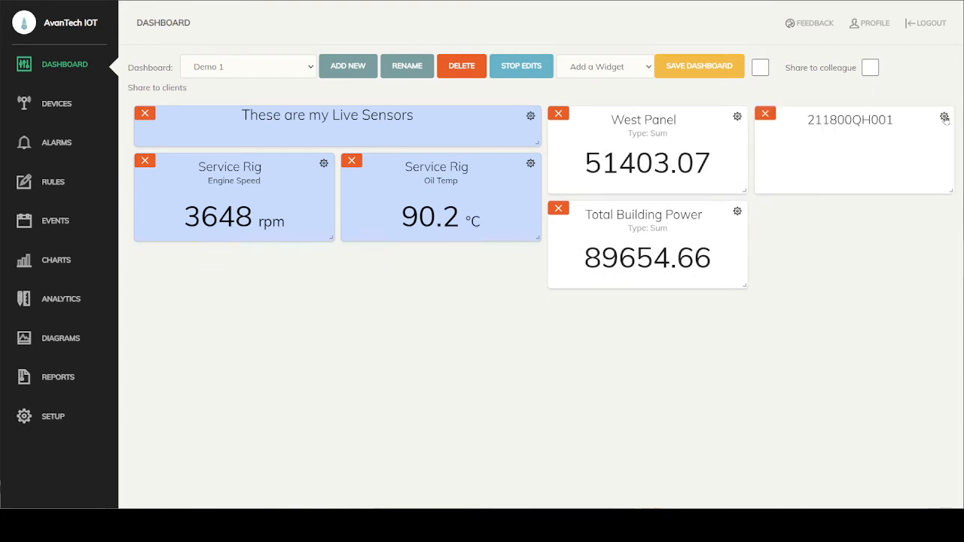
Set the new Sensor widget to the Total Apparent power sensor of West 208 Transformer East and close its configuration
{"action": "left_click", "coordinate": [941, 117]}
{"action": "left_click", "coordinate": [449, 215]}
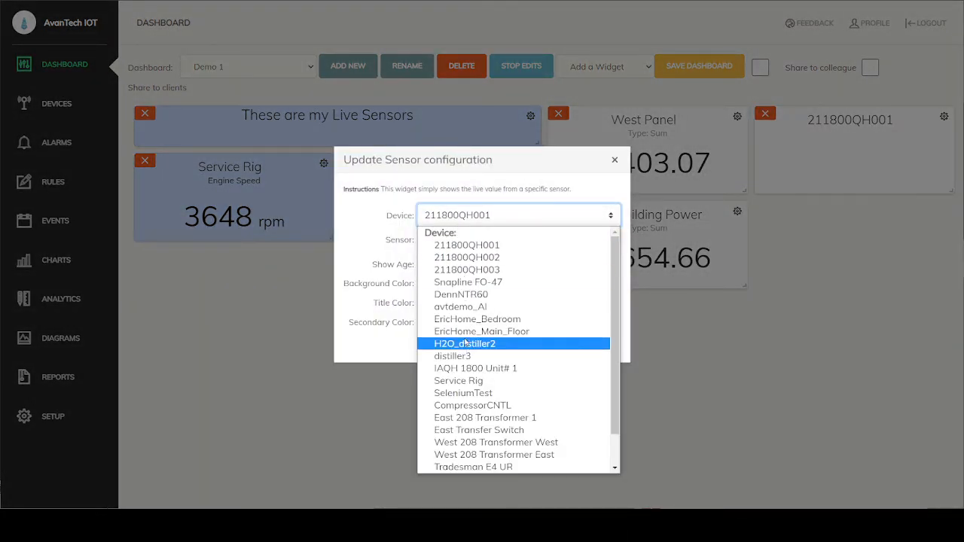
{"action": "left_click", "coordinate": [503, 455]}
{"action": "left_click", "coordinate": [533, 240]}
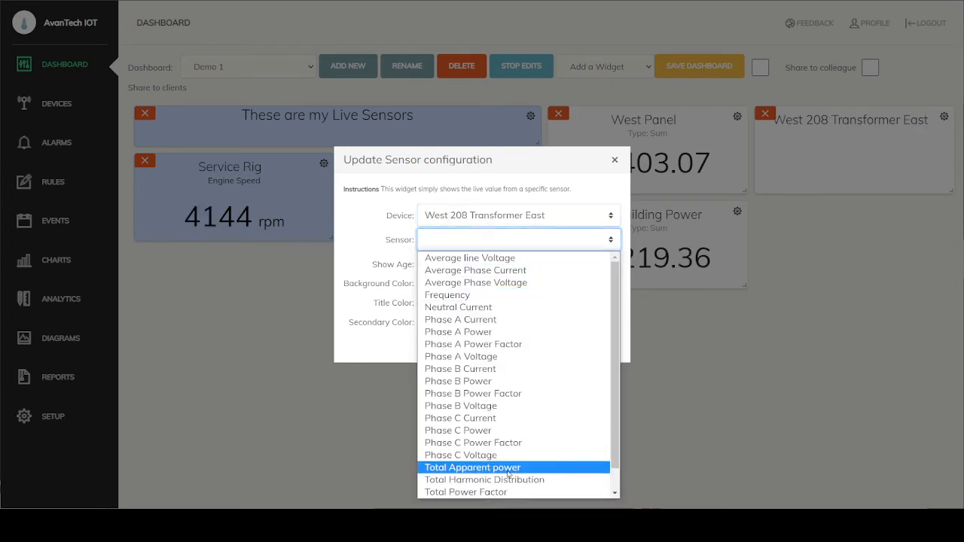
{"action": "left_click", "coordinate": [472, 467]}
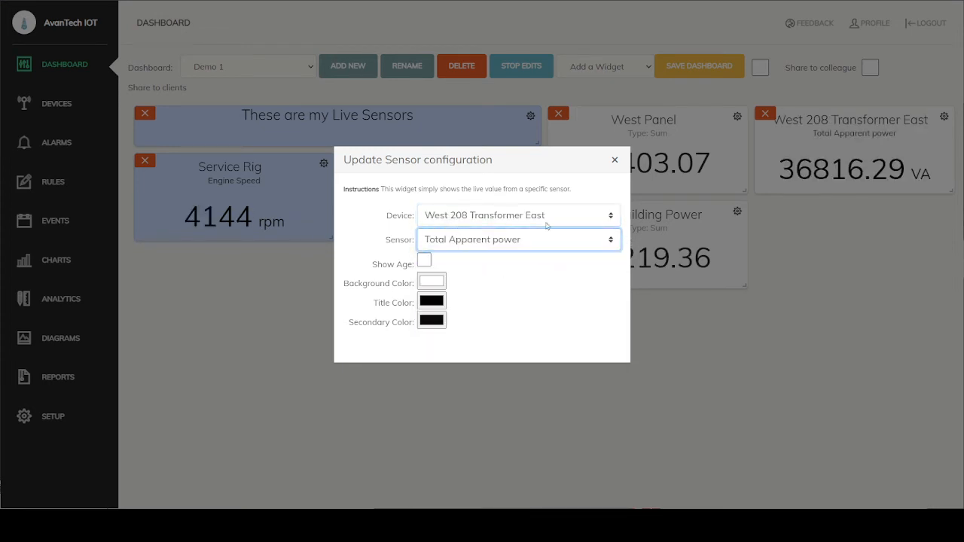
{"action": "left_click", "coordinate": [615, 162]}
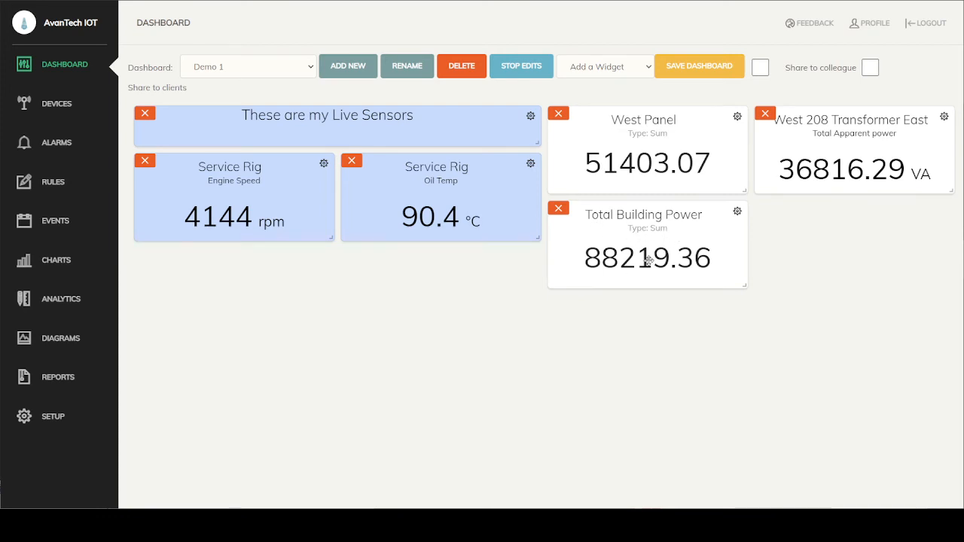
Save the Demo 1 dashboard and leave widget editing mode
{"action": "left_click", "coordinate": [702, 67]}
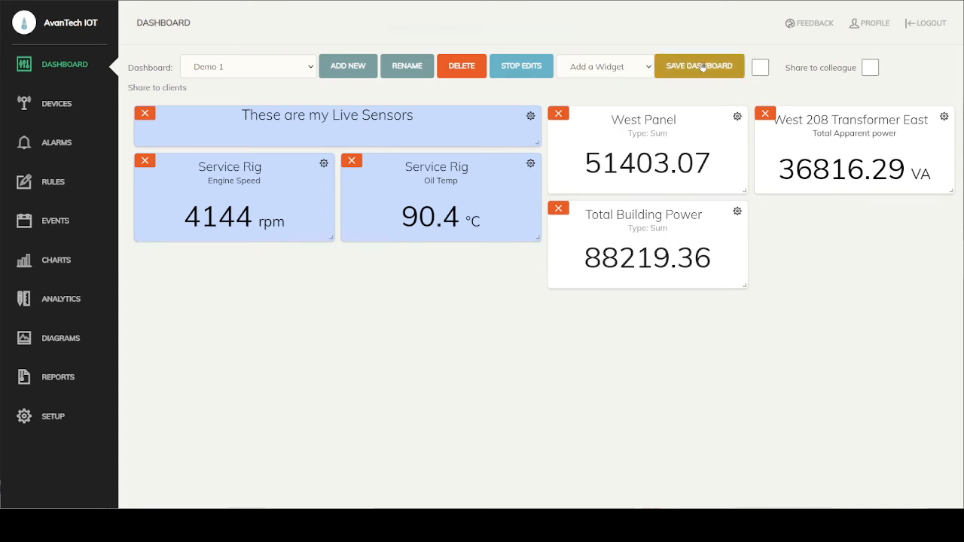
{"action": "left_click", "coordinate": [529, 67]}
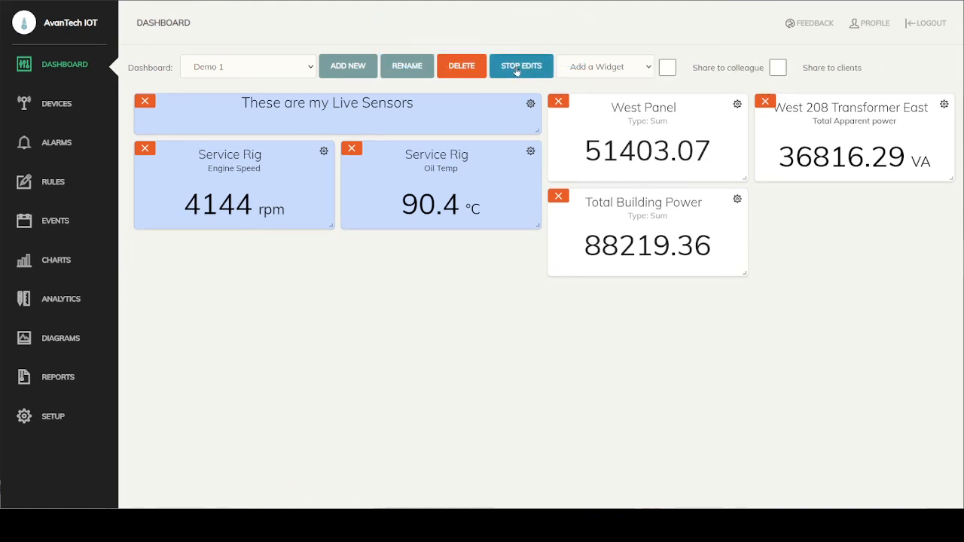
{"action": "left_click", "coordinate": [517, 70]}
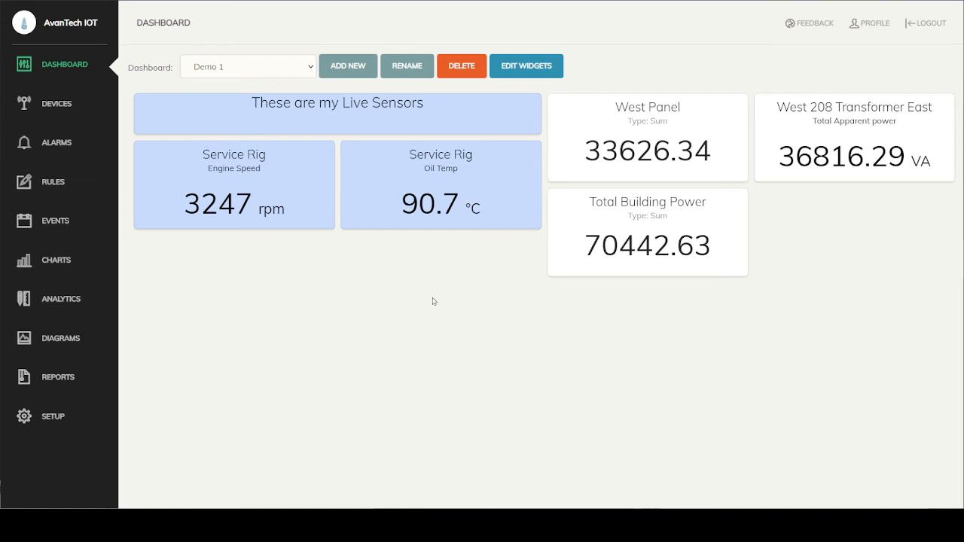
Add a Gauge widget below the West 208 Transformer East widget and shorten it to Total Building Power's height
{"action": "left_click", "coordinate": [550, 67]}
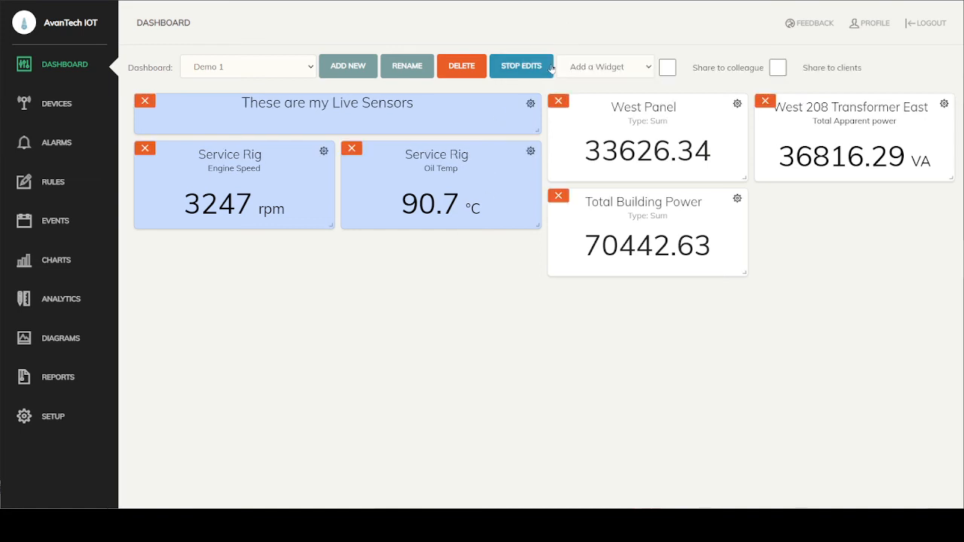
{"action": "left_click", "coordinate": [616, 70]}
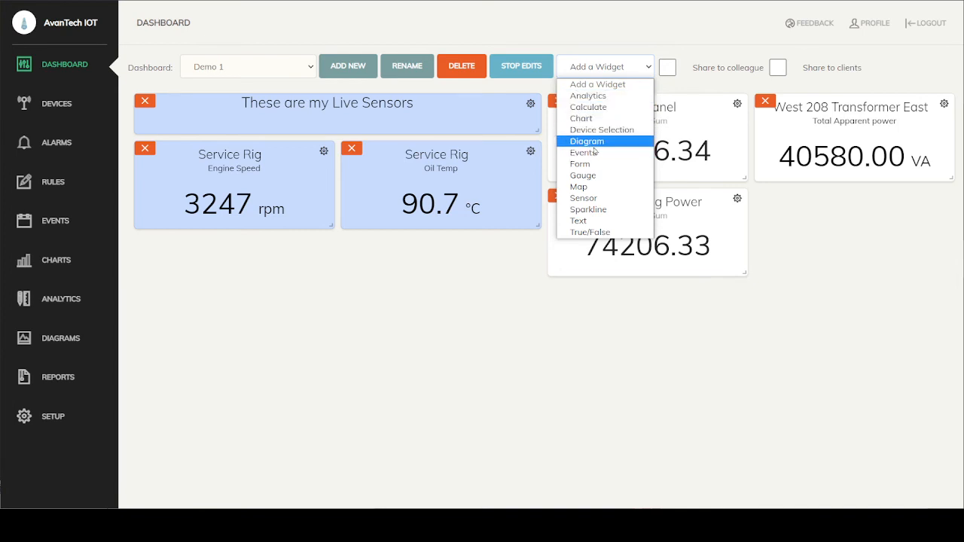
{"action": "left_click", "coordinate": [607, 181]}
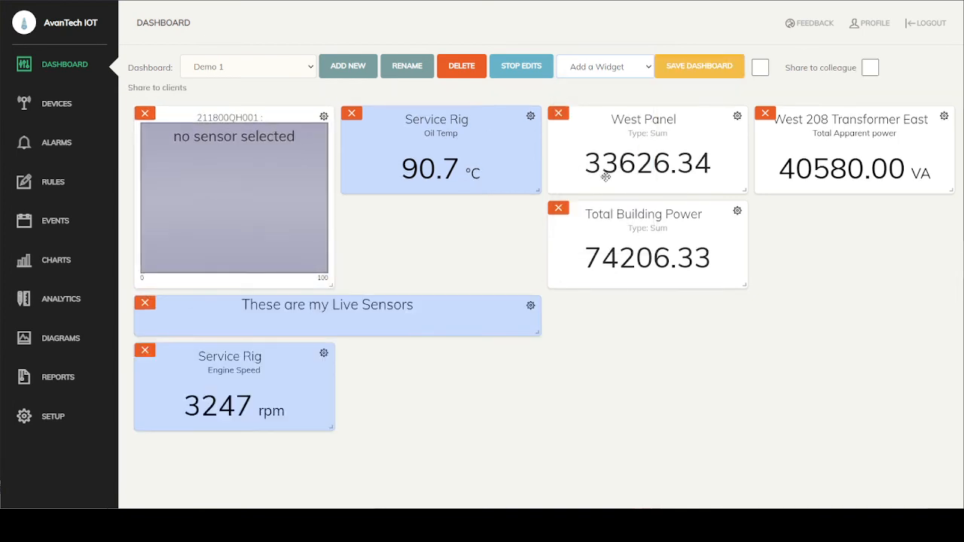
{"action": "left_click_drag", "start_coordinate": [224, 113], "coordinate": [867, 223]}
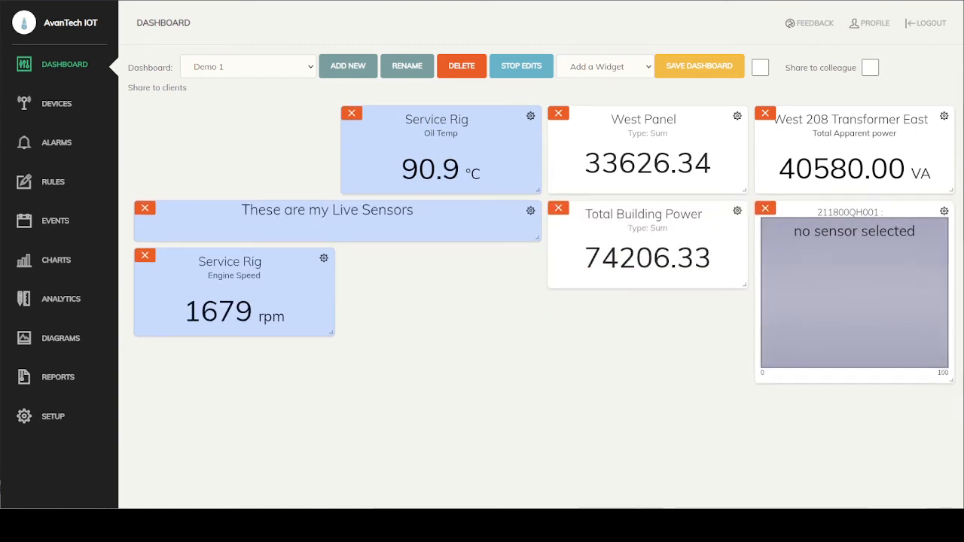
{"action": "left_click_drag", "start_coordinate": [950, 378], "coordinate": [946, 280]}
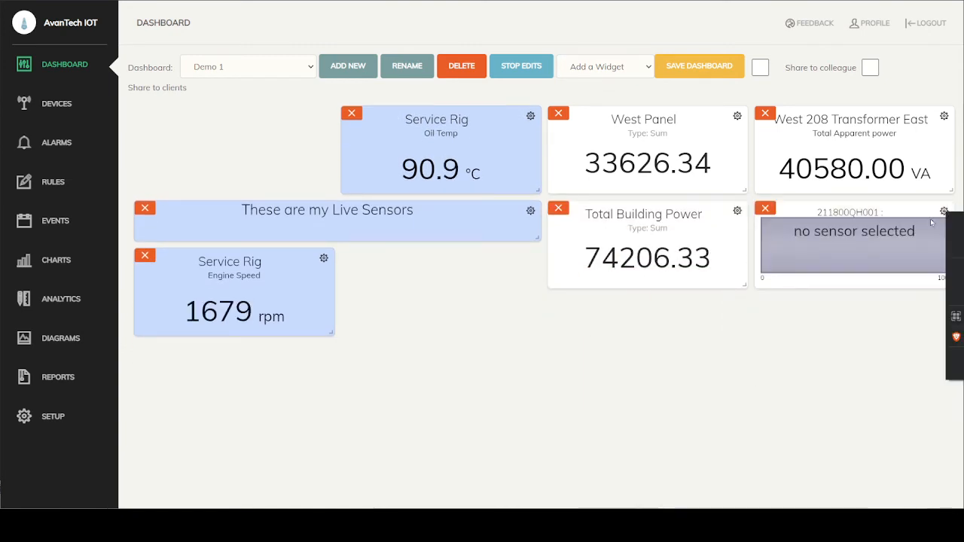
Give the Gauge widget the Total Apparent power sensor of West 208 Transformer West as its data source
{"action": "left_click", "coordinate": [943, 211]}
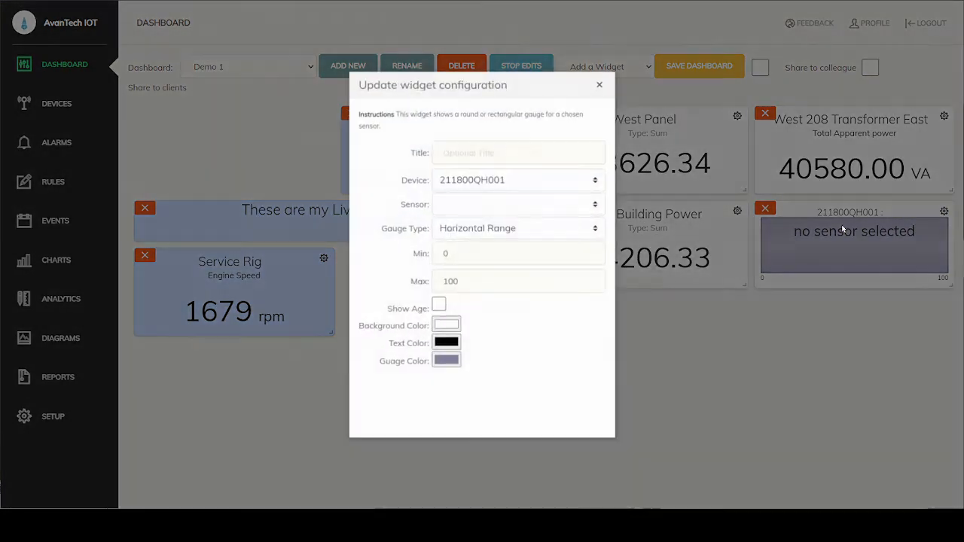
{"action": "left_click", "coordinate": [465, 180]}
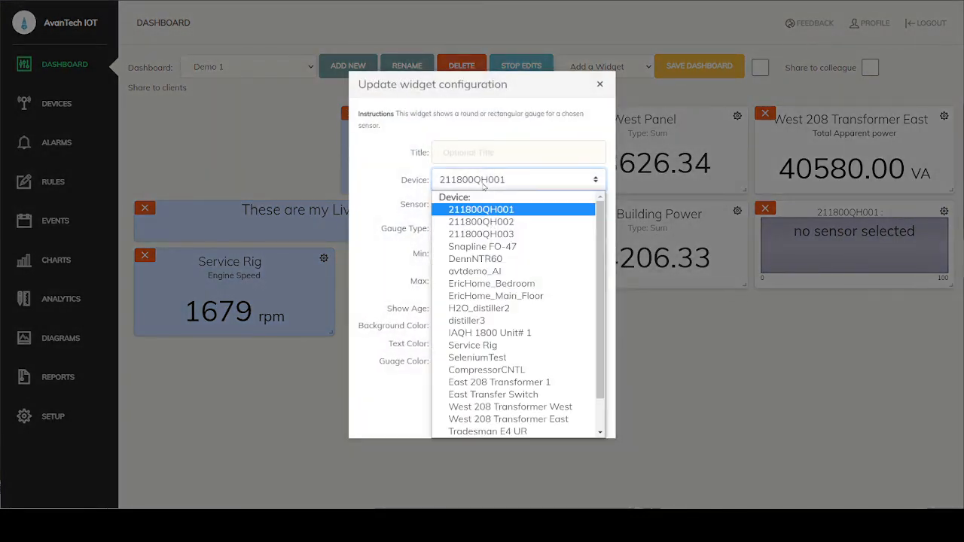
{"action": "left_click", "coordinate": [503, 407]}
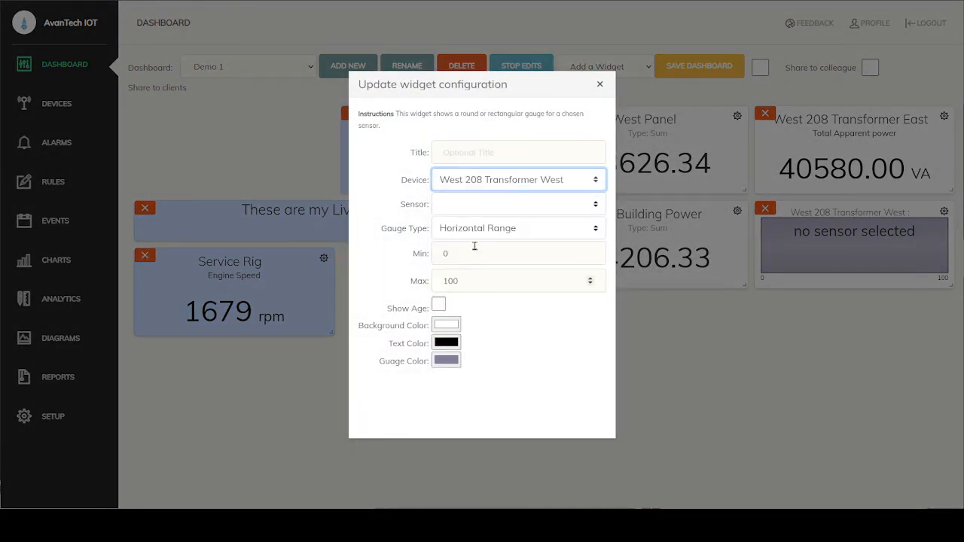
{"action": "left_click", "coordinate": [490, 204]}
{"action": "left_click", "coordinate": [486, 431]}
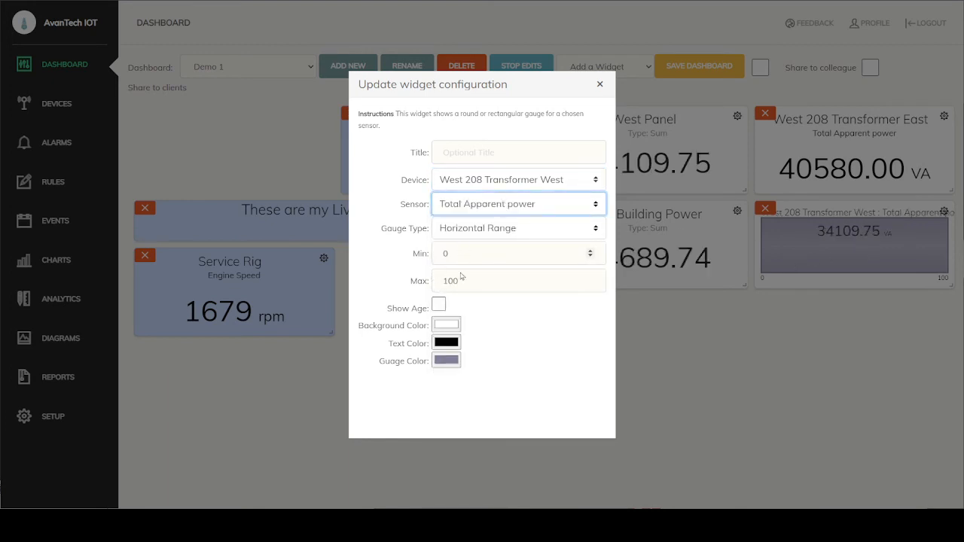
Set the gauge's maximum value to 40000
{"action": "left_click_drag", "start_coordinate": [459, 281], "coordinate": [422, 280]}
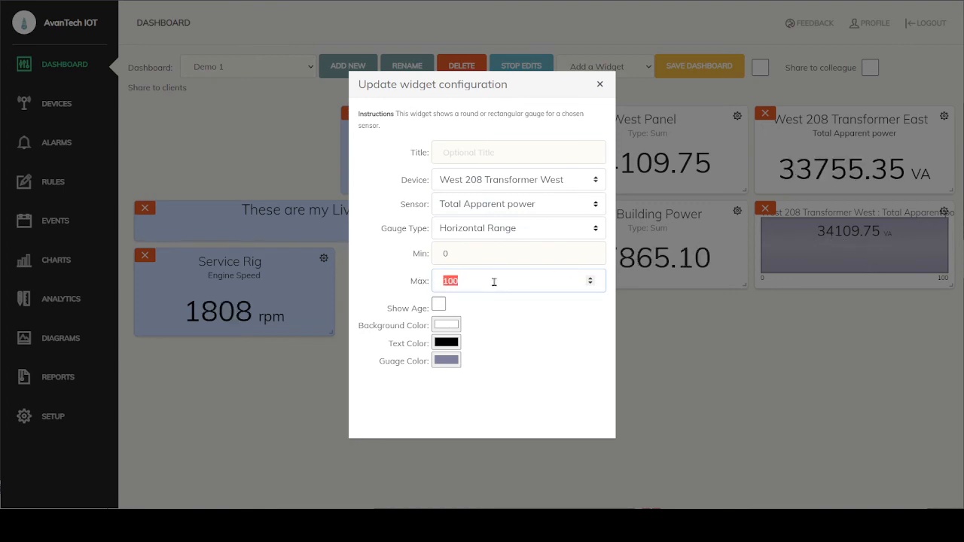
{"action": "type", "text": "400000"}
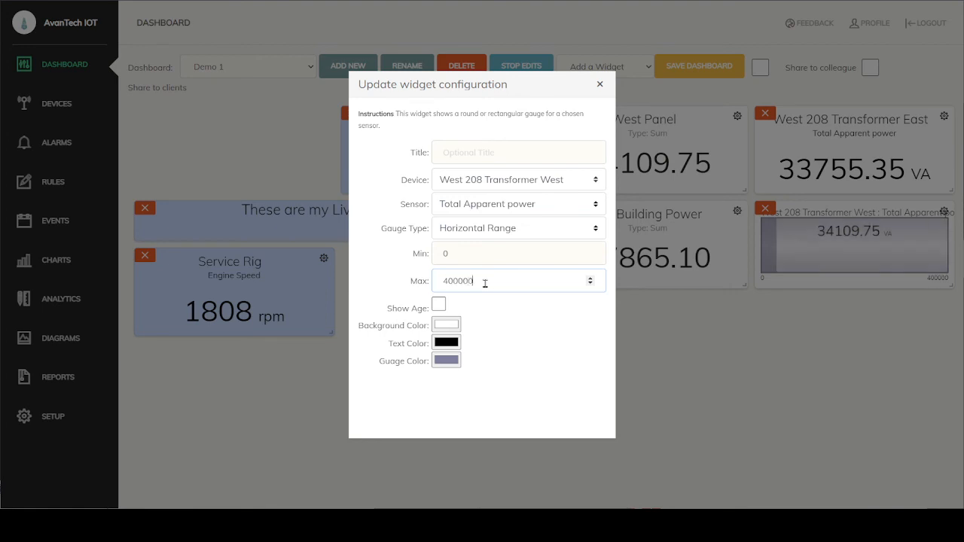
{"action": "key", "text": "BackSpace"}
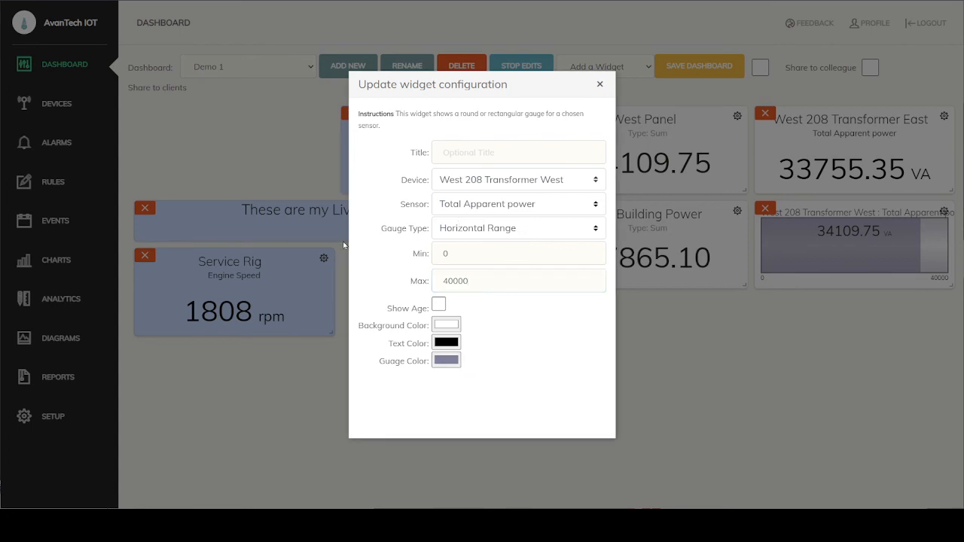
{"action": "left_click", "coordinate": [394, 239]}
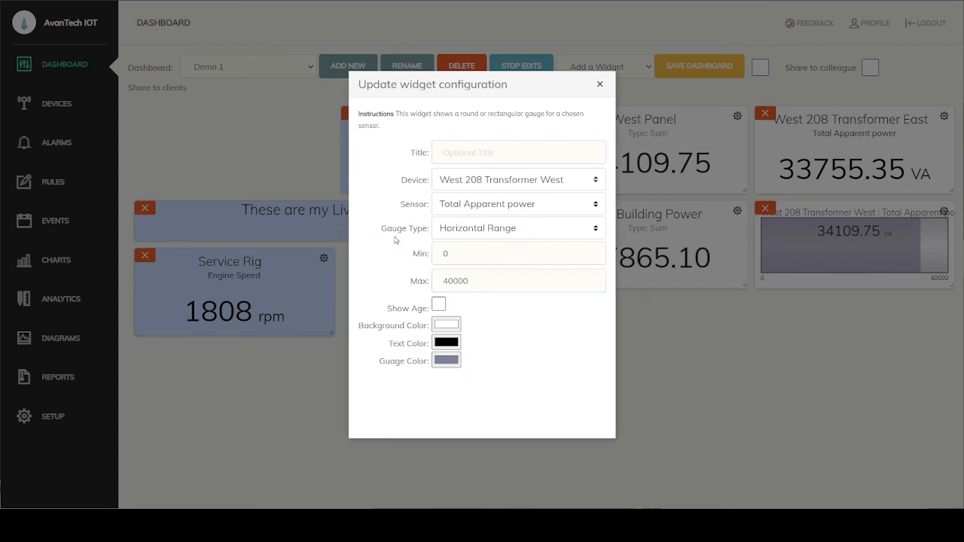
Try the Dial Gauge, Vertical Range and Horizontal Range types on the Gauge widget
{"action": "left_click", "coordinate": [490, 229]}
{"action": "left_click", "coordinate": [496, 247]}
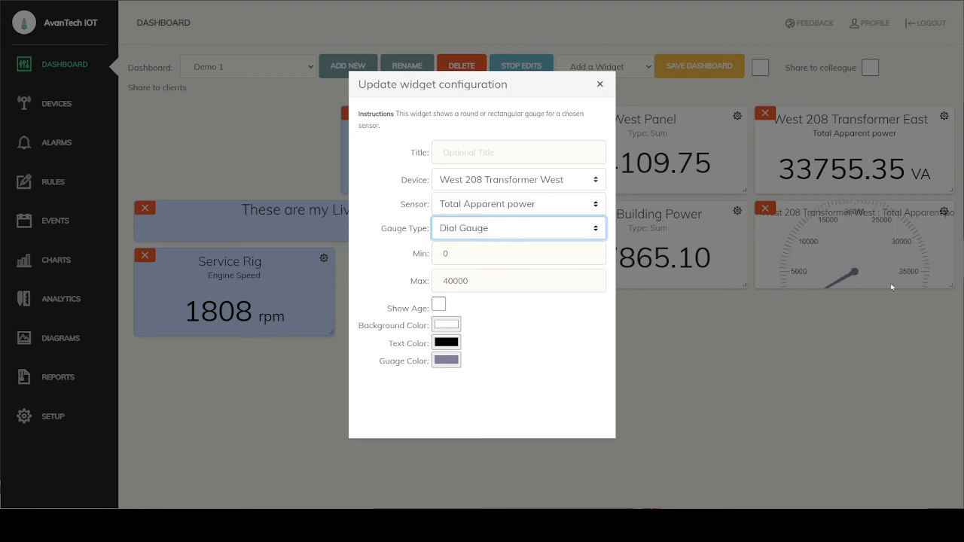
{"action": "left_click", "coordinate": [482, 228]}
{"action": "left_click", "coordinate": [482, 268]}
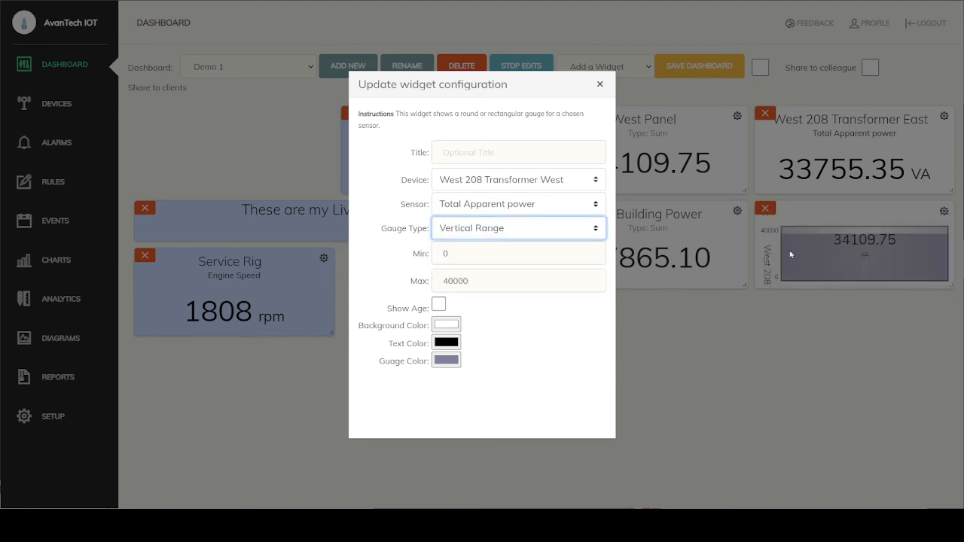
{"action": "left_click", "coordinate": [470, 233]}
{"action": "left_click", "coordinate": [474, 259]}
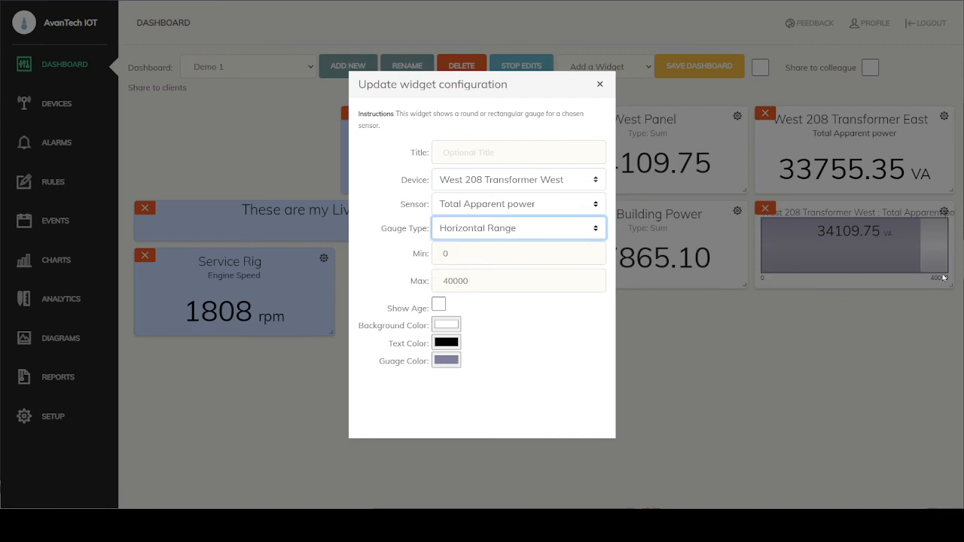
Set the gauge type to Dial Gauge, close the configuration, and lengthen the widget to fit the whole dial
{"action": "left_click", "coordinate": [496, 227]}
{"action": "left_click", "coordinate": [494, 246]}
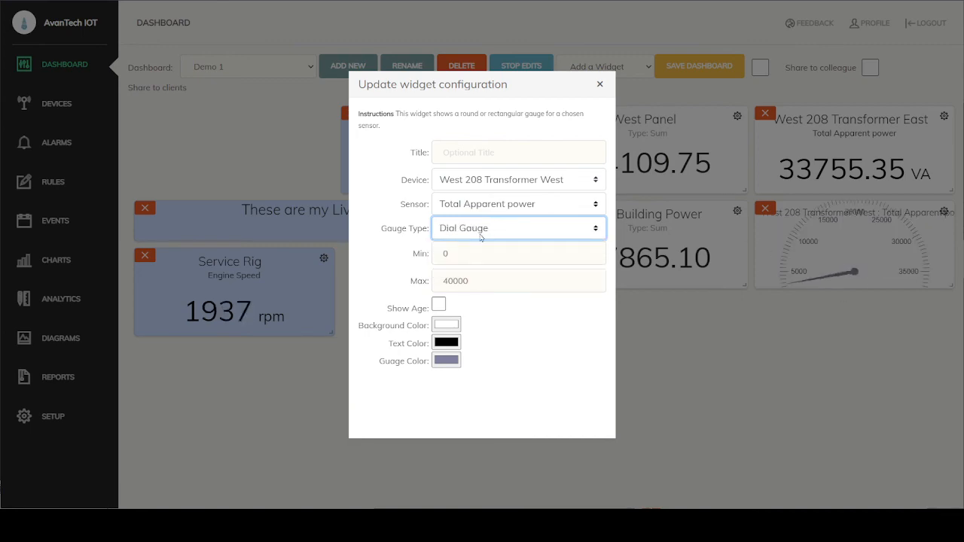
{"action": "left_click", "coordinate": [600, 84]}
{"action": "left_click_drag", "start_coordinate": [950, 286], "coordinate": [947, 369]}
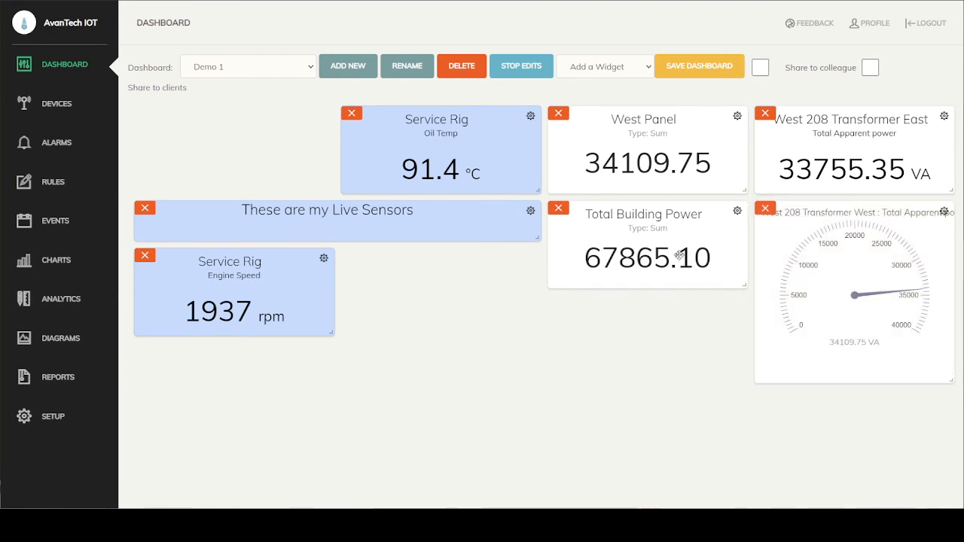
Save the dashboard with the dial gauge and stop editing its widgets
{"action": "left_click", "coordinate": [697, 67]}
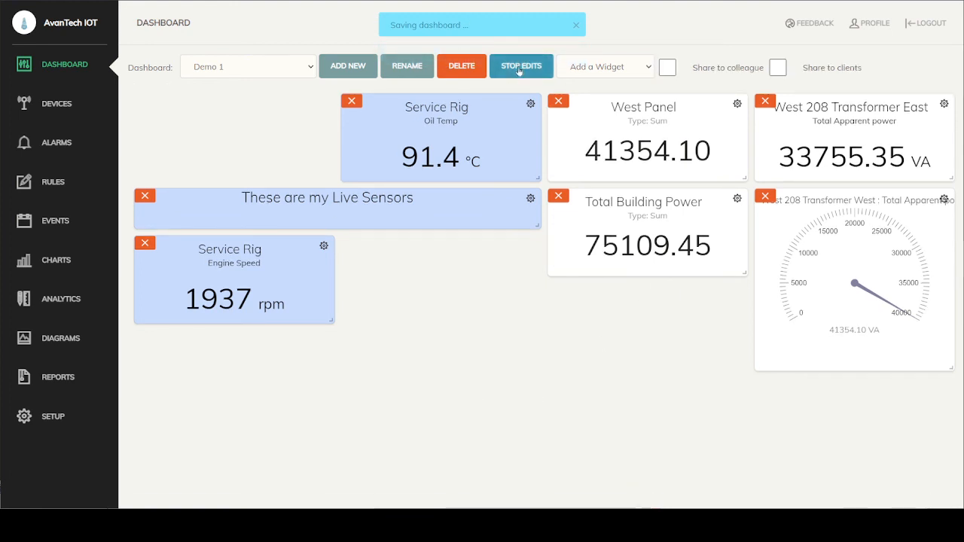
{"action": "left_click", "coordinate": [521, 66]}
{"action": "left_click_drag", "start_coordinate": [330, 196], "coordinate": [330, 99]}
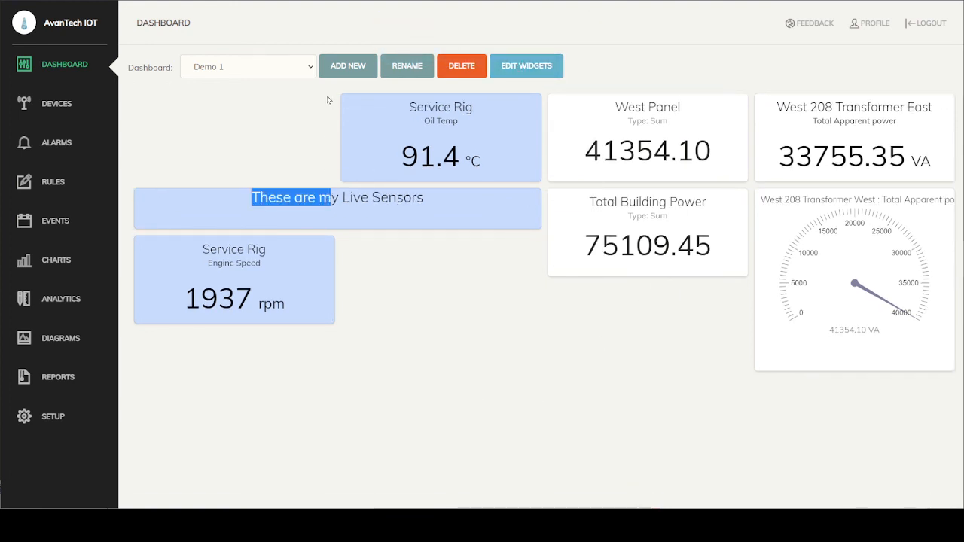
Move the "These are my Live Sensors" heading back above the two Service Rig widgets, save the dashboard and stop editing
{"action": "left_click", "coordinate": [527, 66]}
{"action": "left_click_drag", "start_coordinate": [303, 195], "coordinate": [309, 112]}
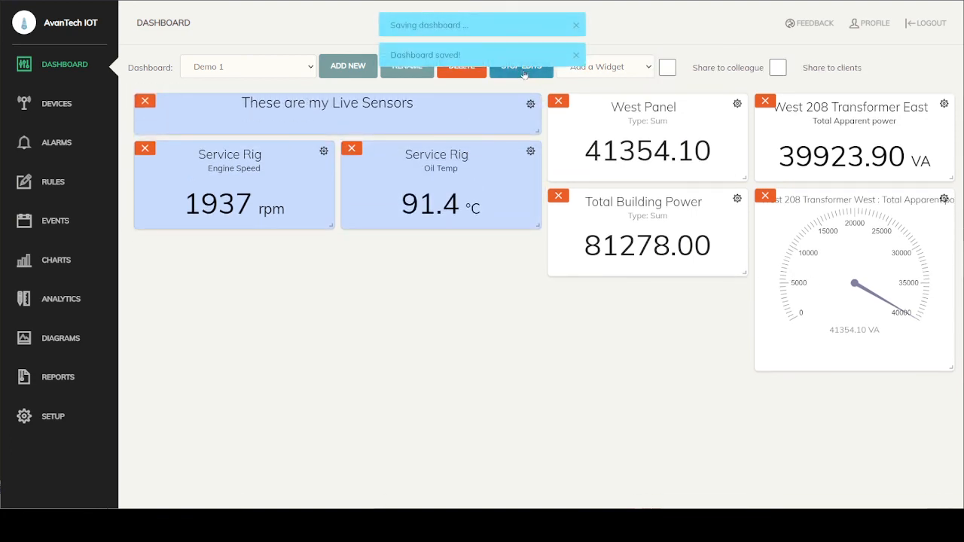
{"action": "left_click", "coordinate": [524, 69]}
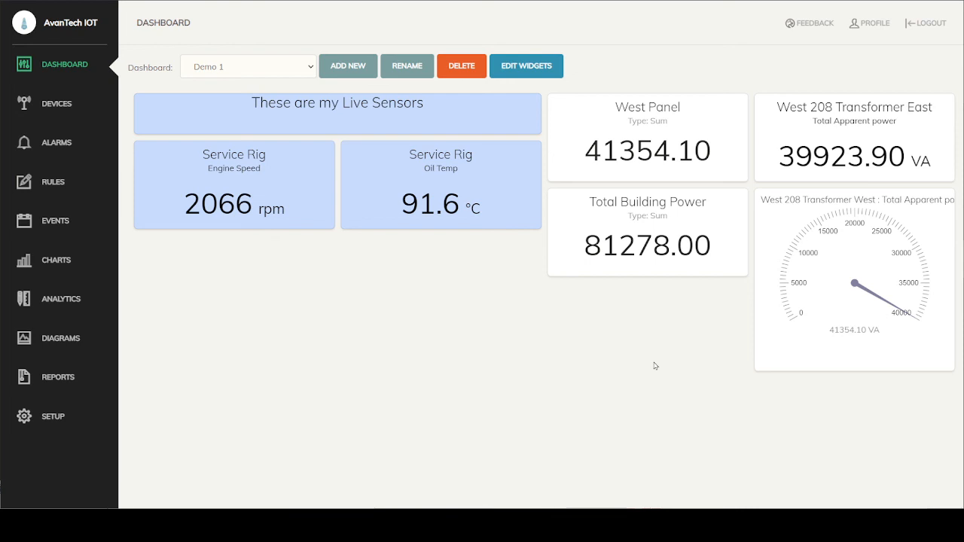
View the IAQH Heaters dashboard and switch back to the Demo 1 dashboard
{"action": "left_click", "coordinate": [234, 60]}
{"action": "left_click", "coordinate": [248, 111]}
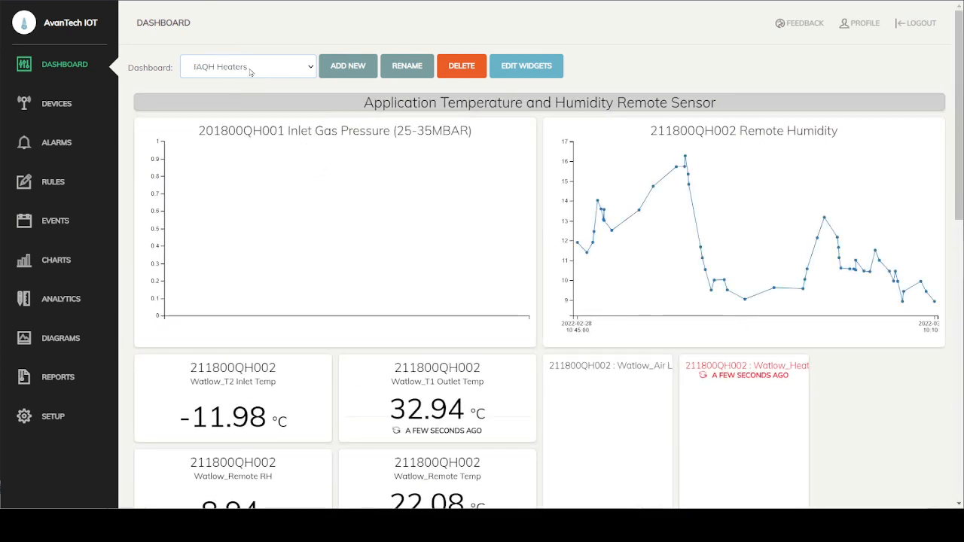
{"action": "left_click", "coordinate": [250, 71]}
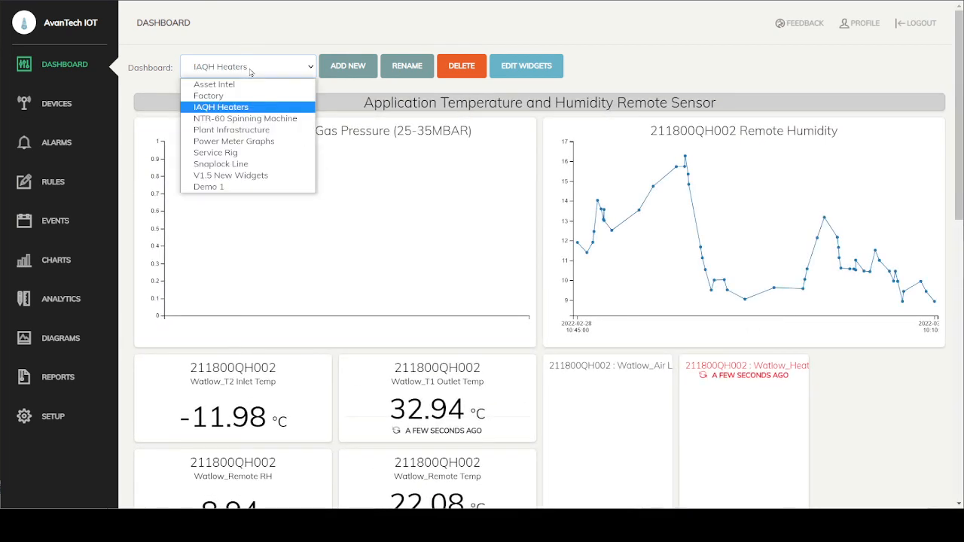
{"action": "left_click", "coordinate": [243, 188]}
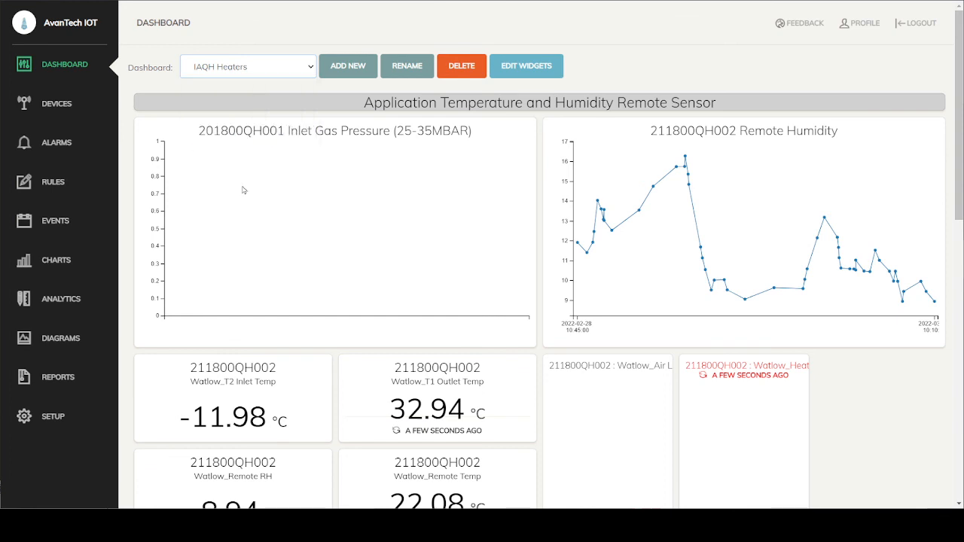